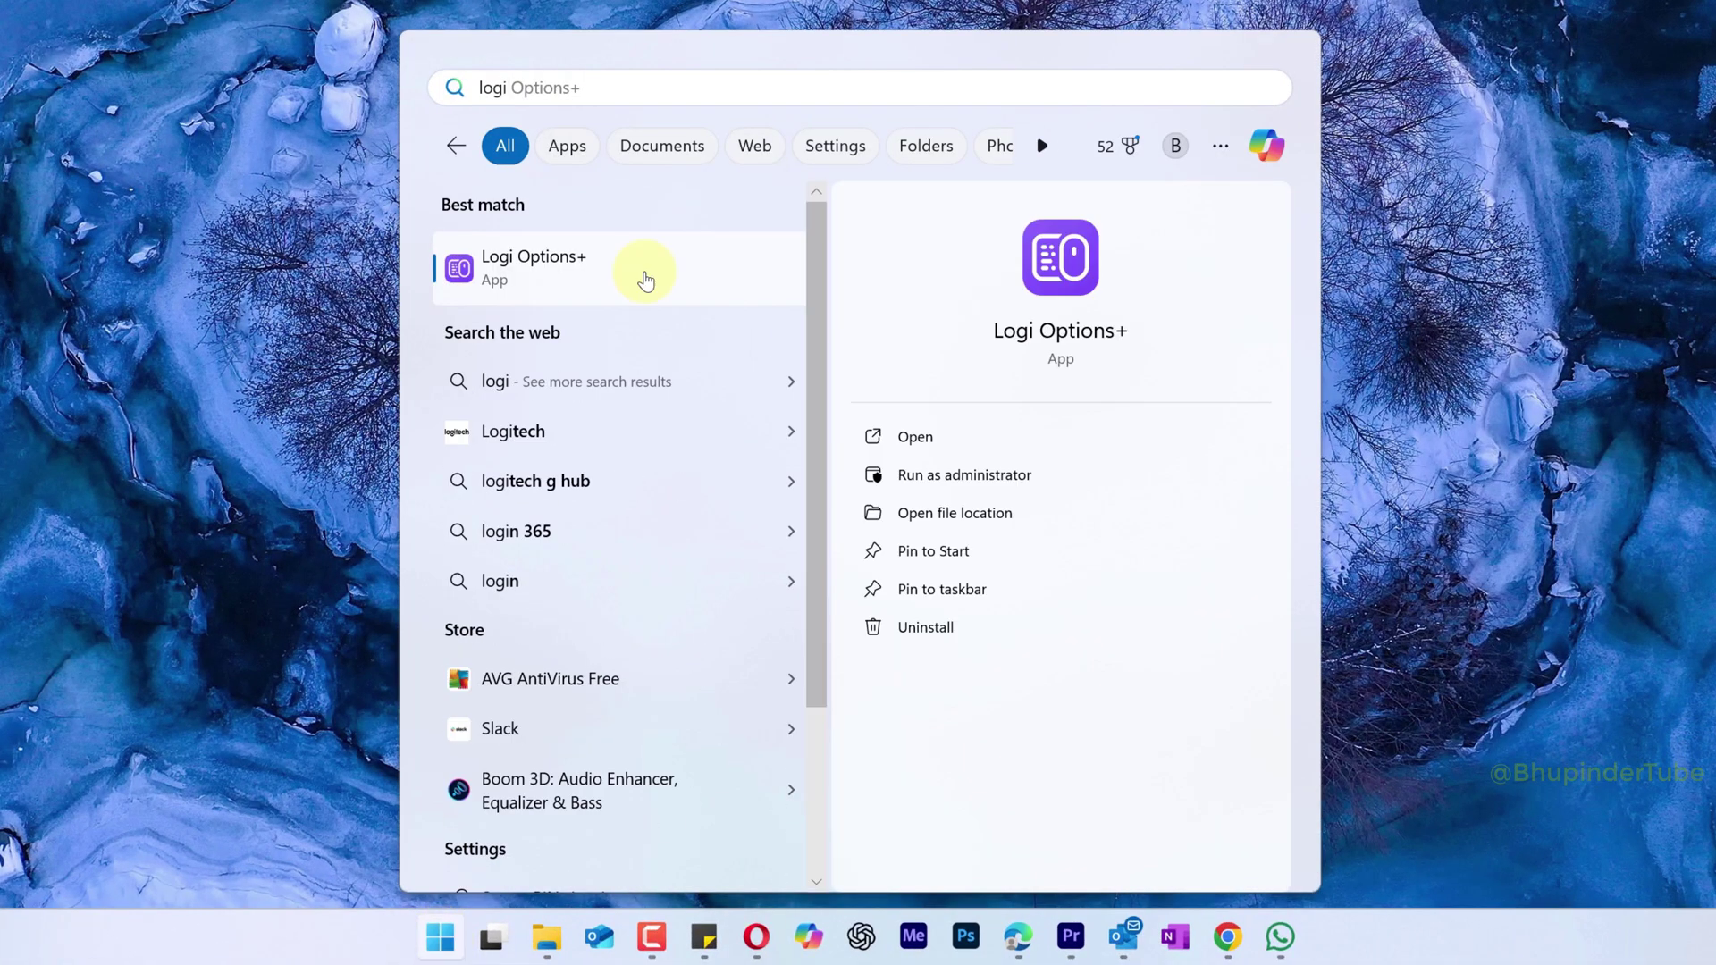
Launch Logi Options+ from Start, then close its stuck purple loading window.
click(646, 282)
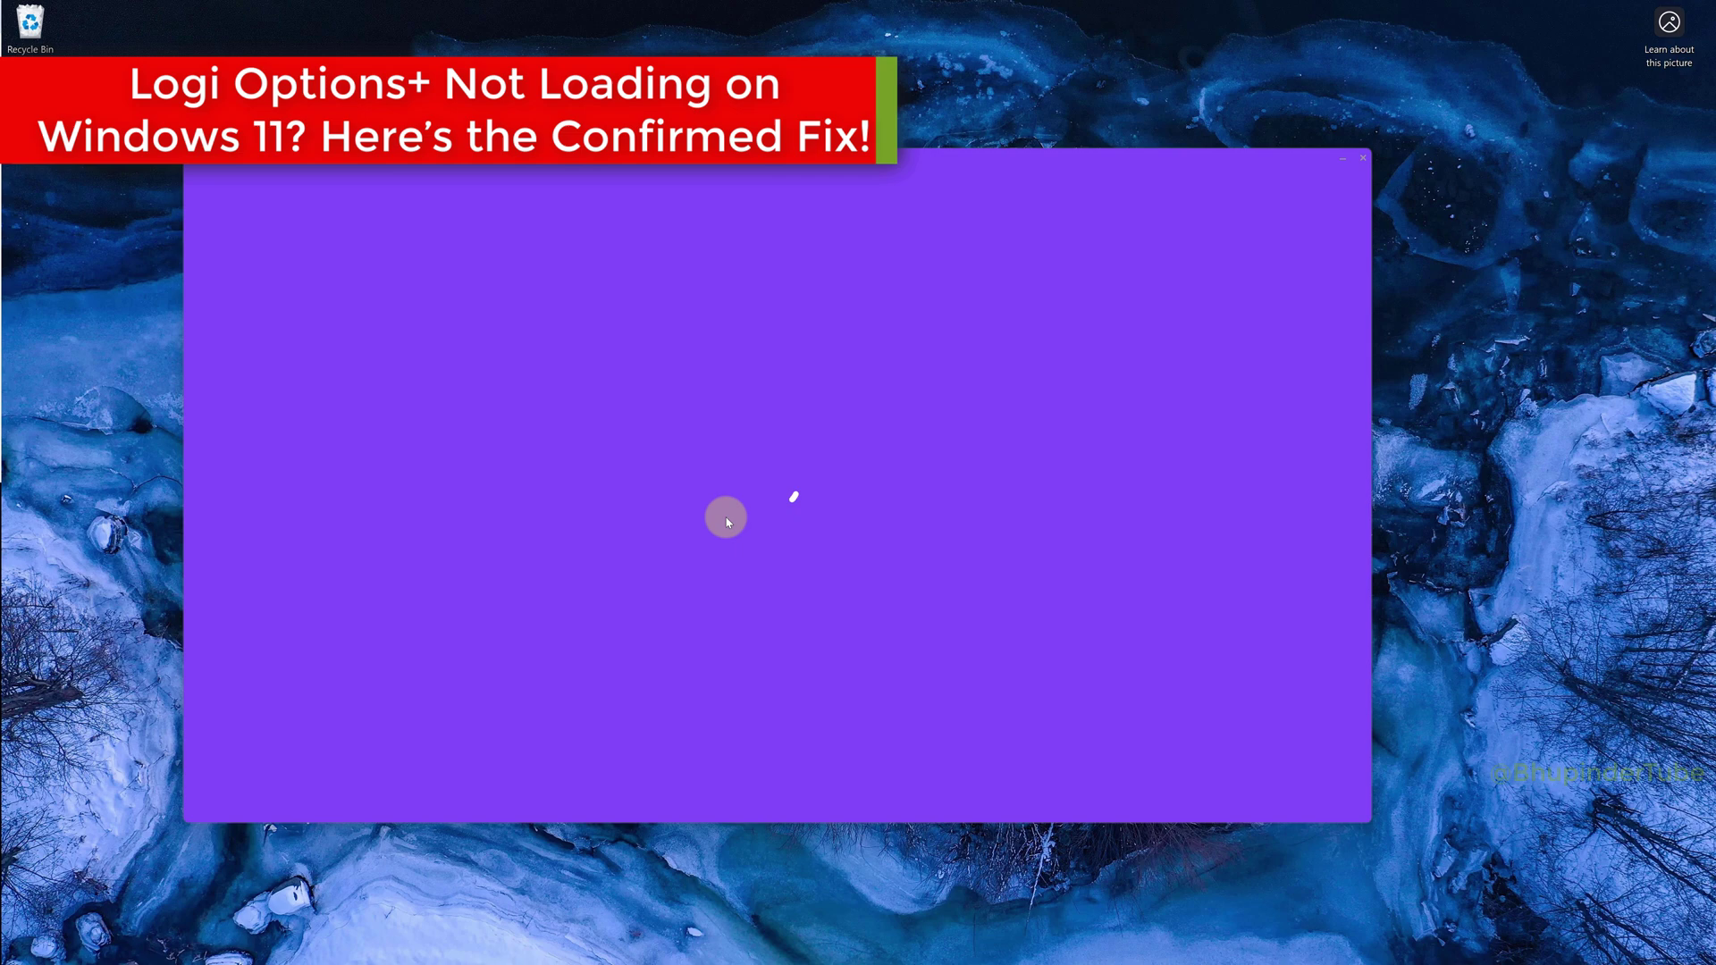
click(1362, 159)
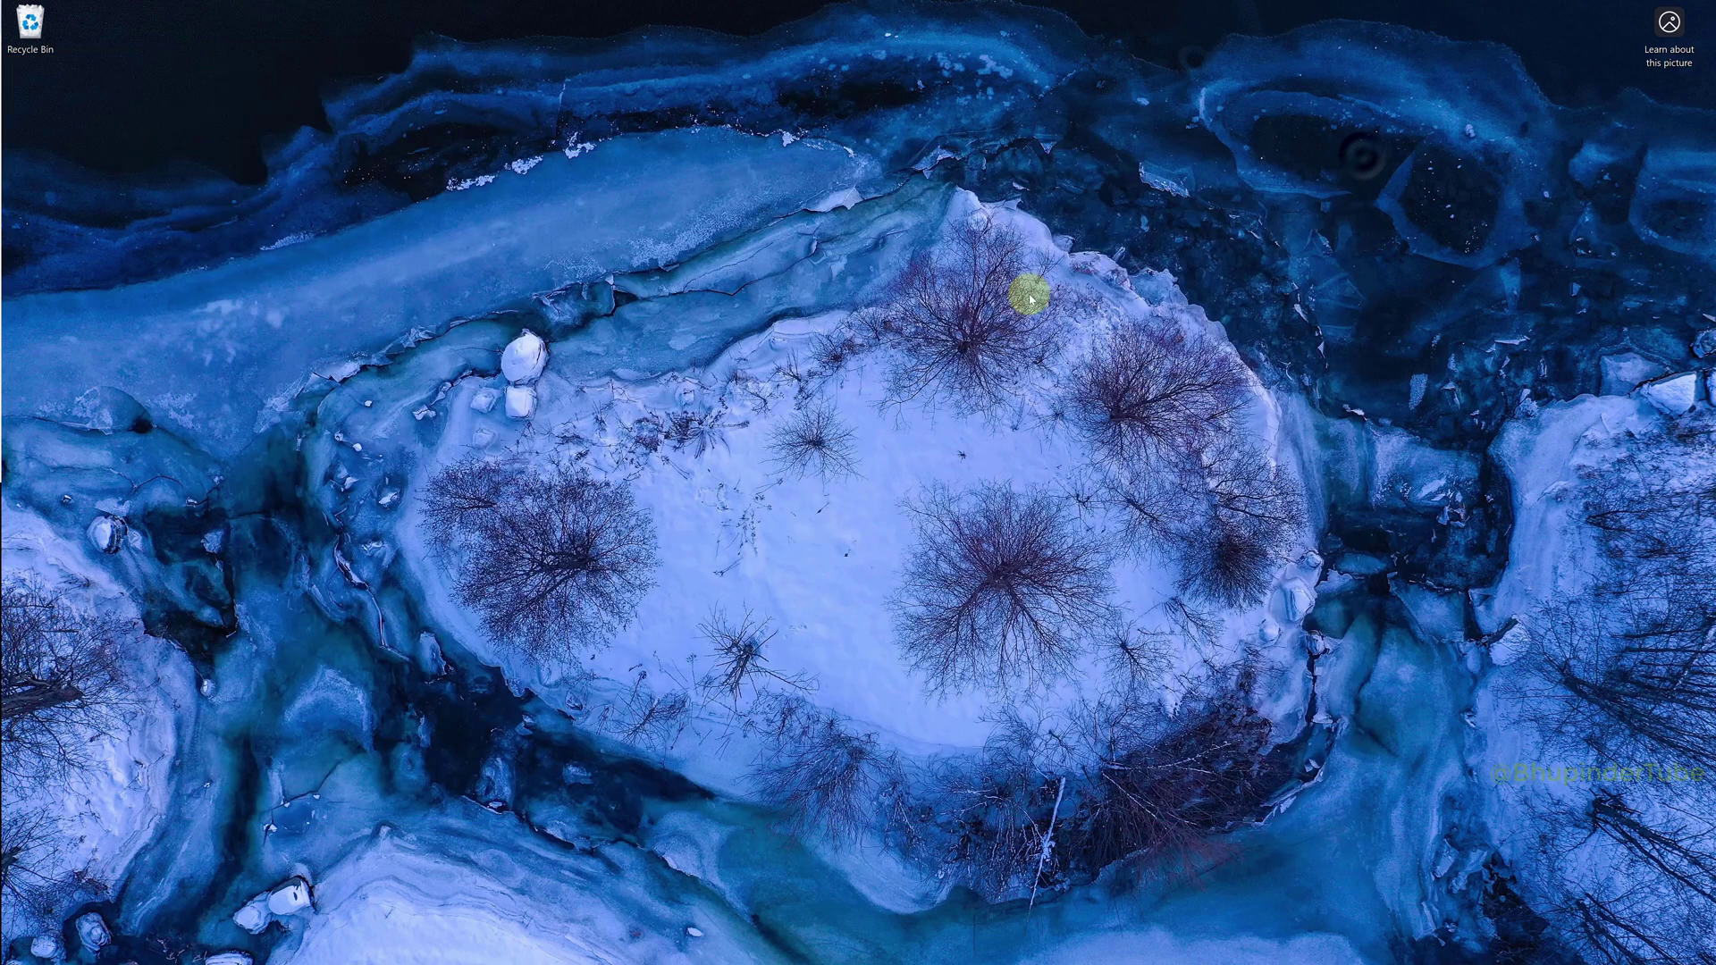
In Task Manager, end the Logi Options+ Agent and Logi Options+ AppBroker processes found by searching 'logi'.
key(ctrl+shift+Escape)
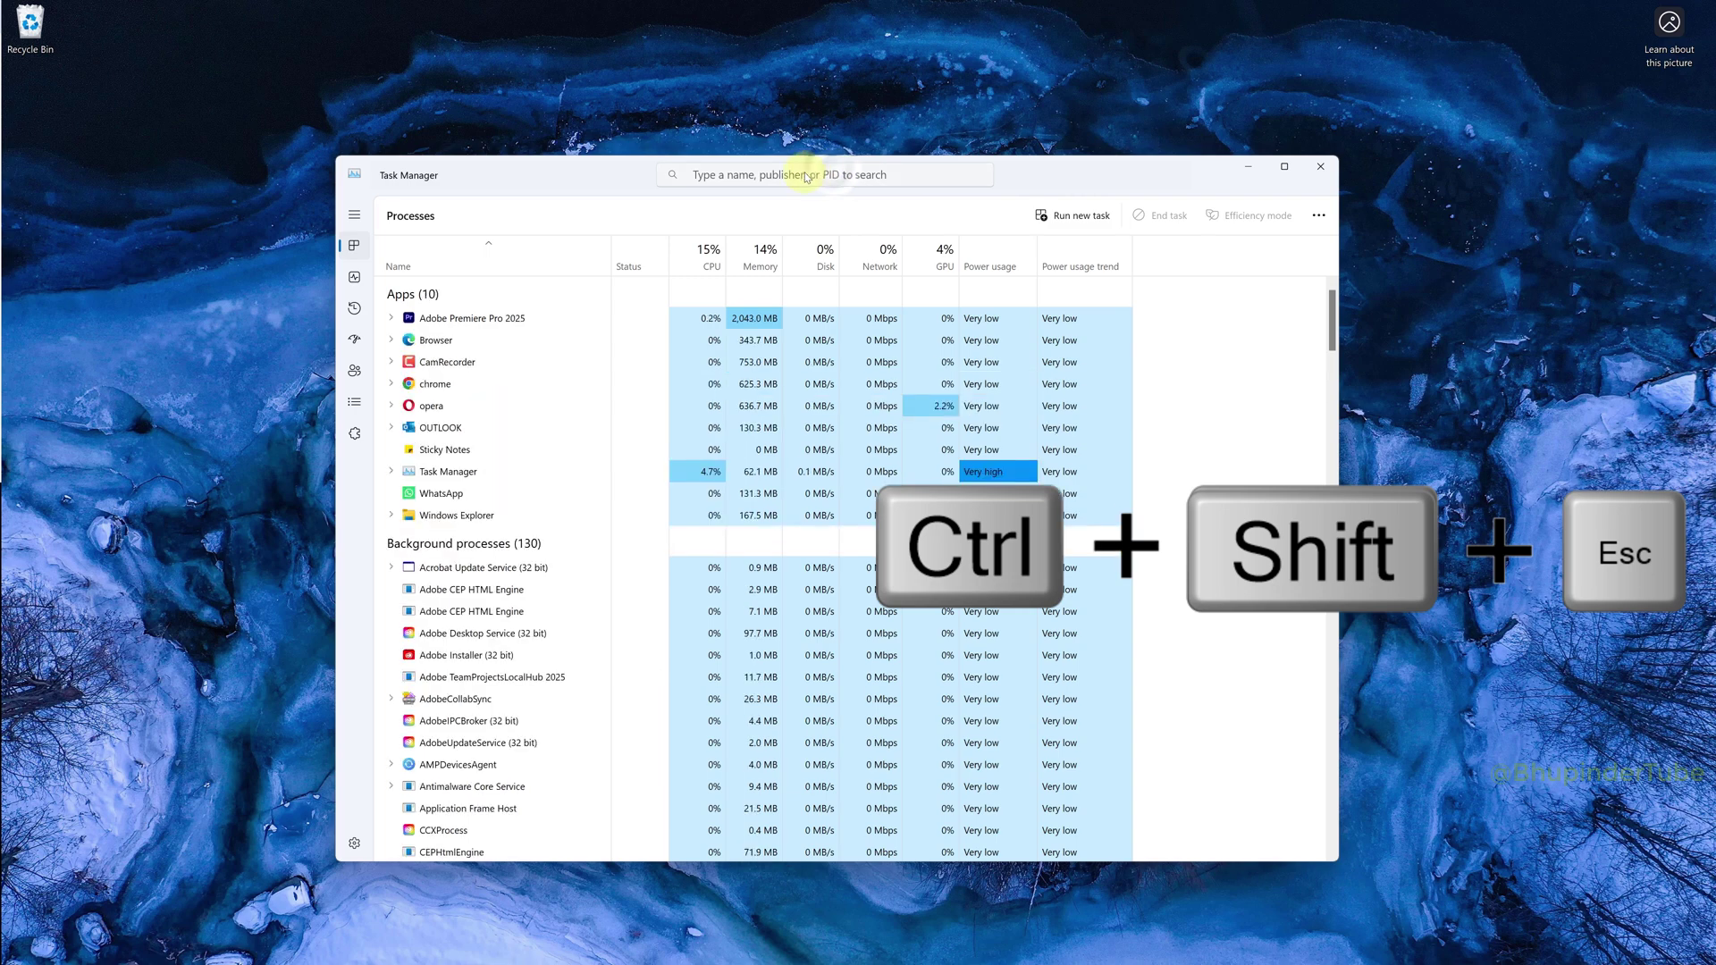
click(724, 177)
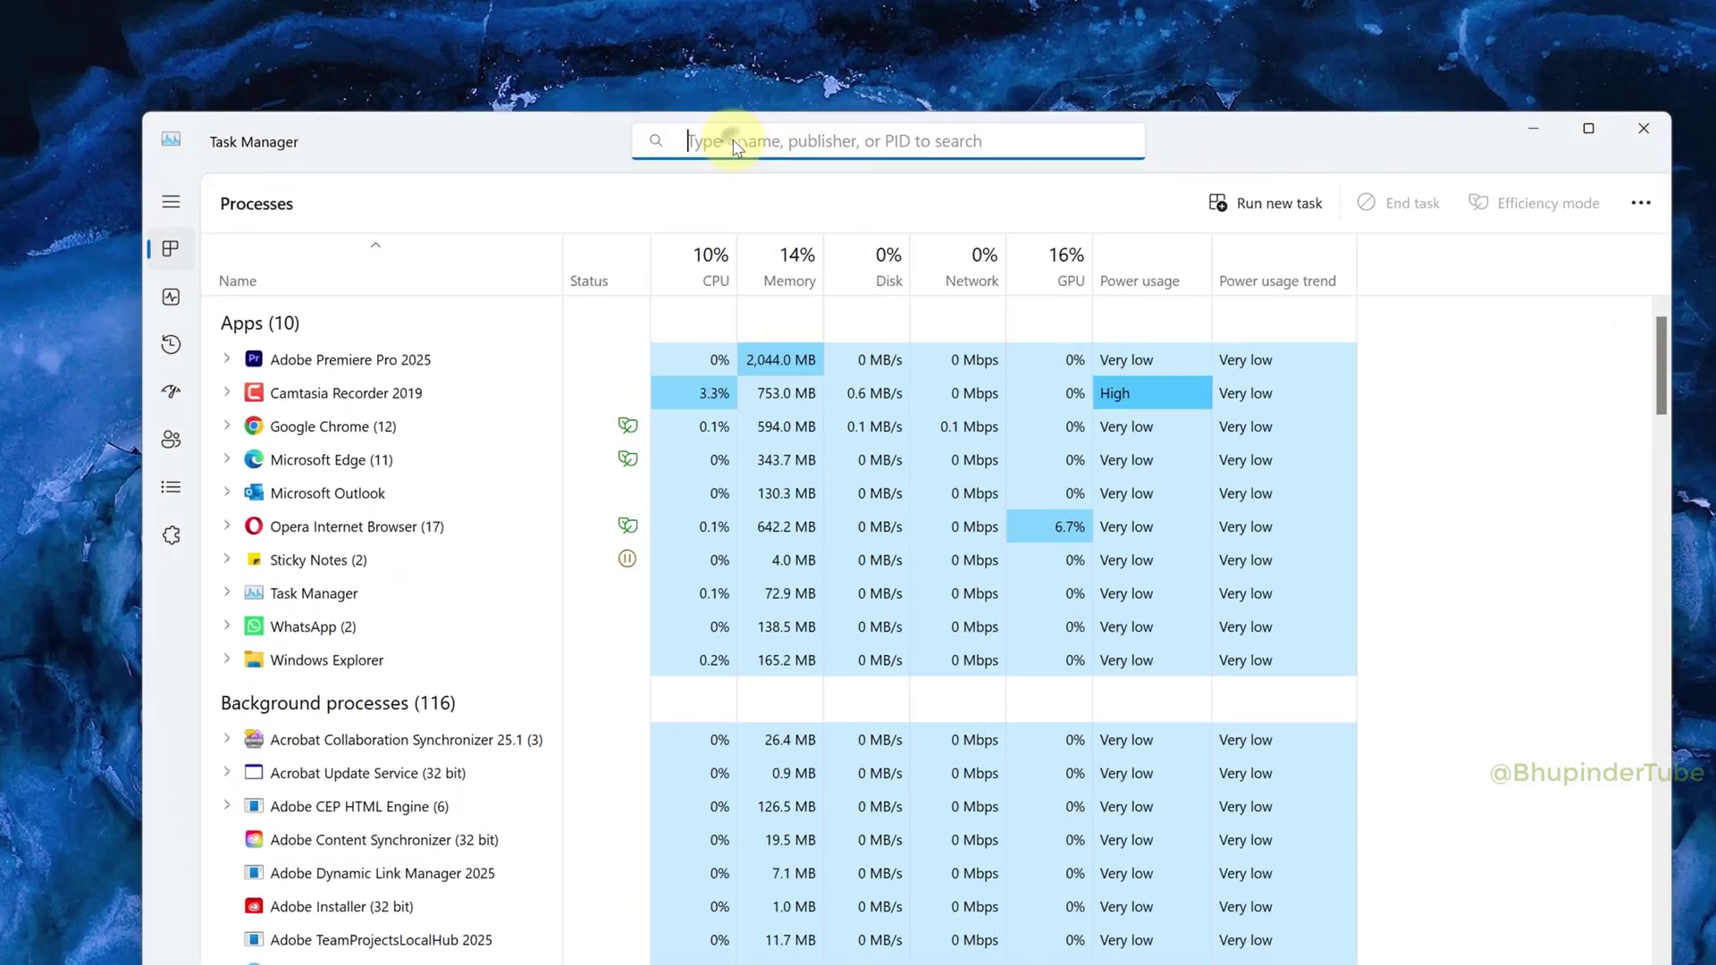
text(log)
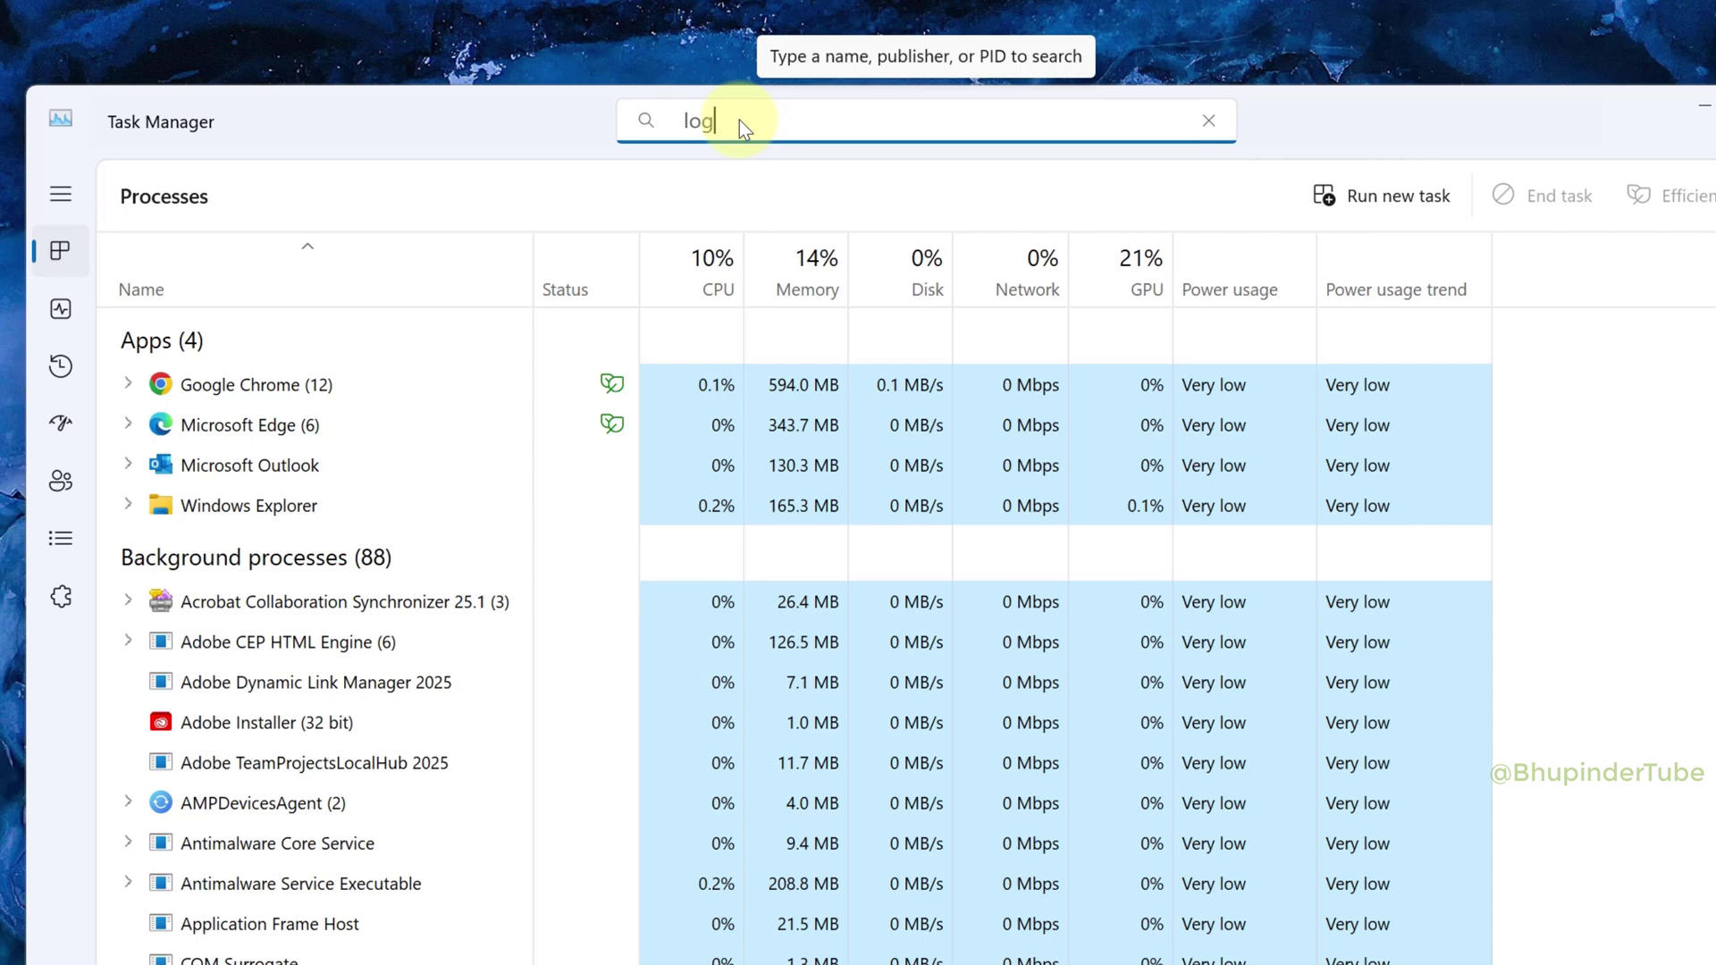
text(i)
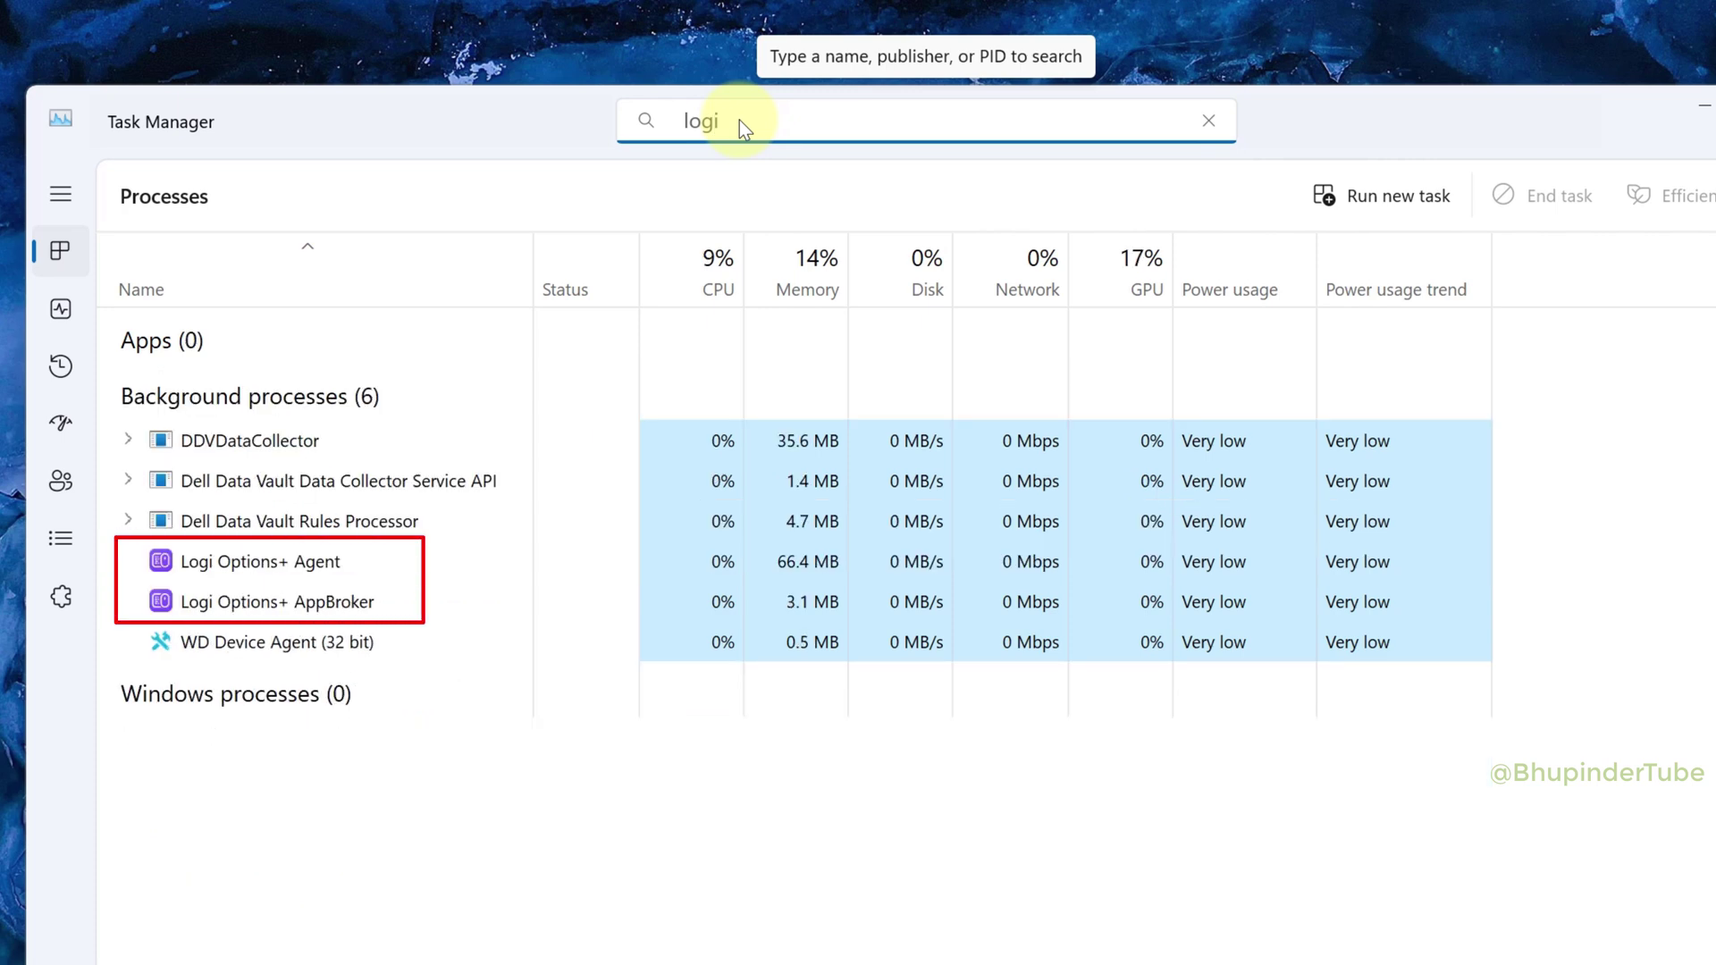
click(406, 552)
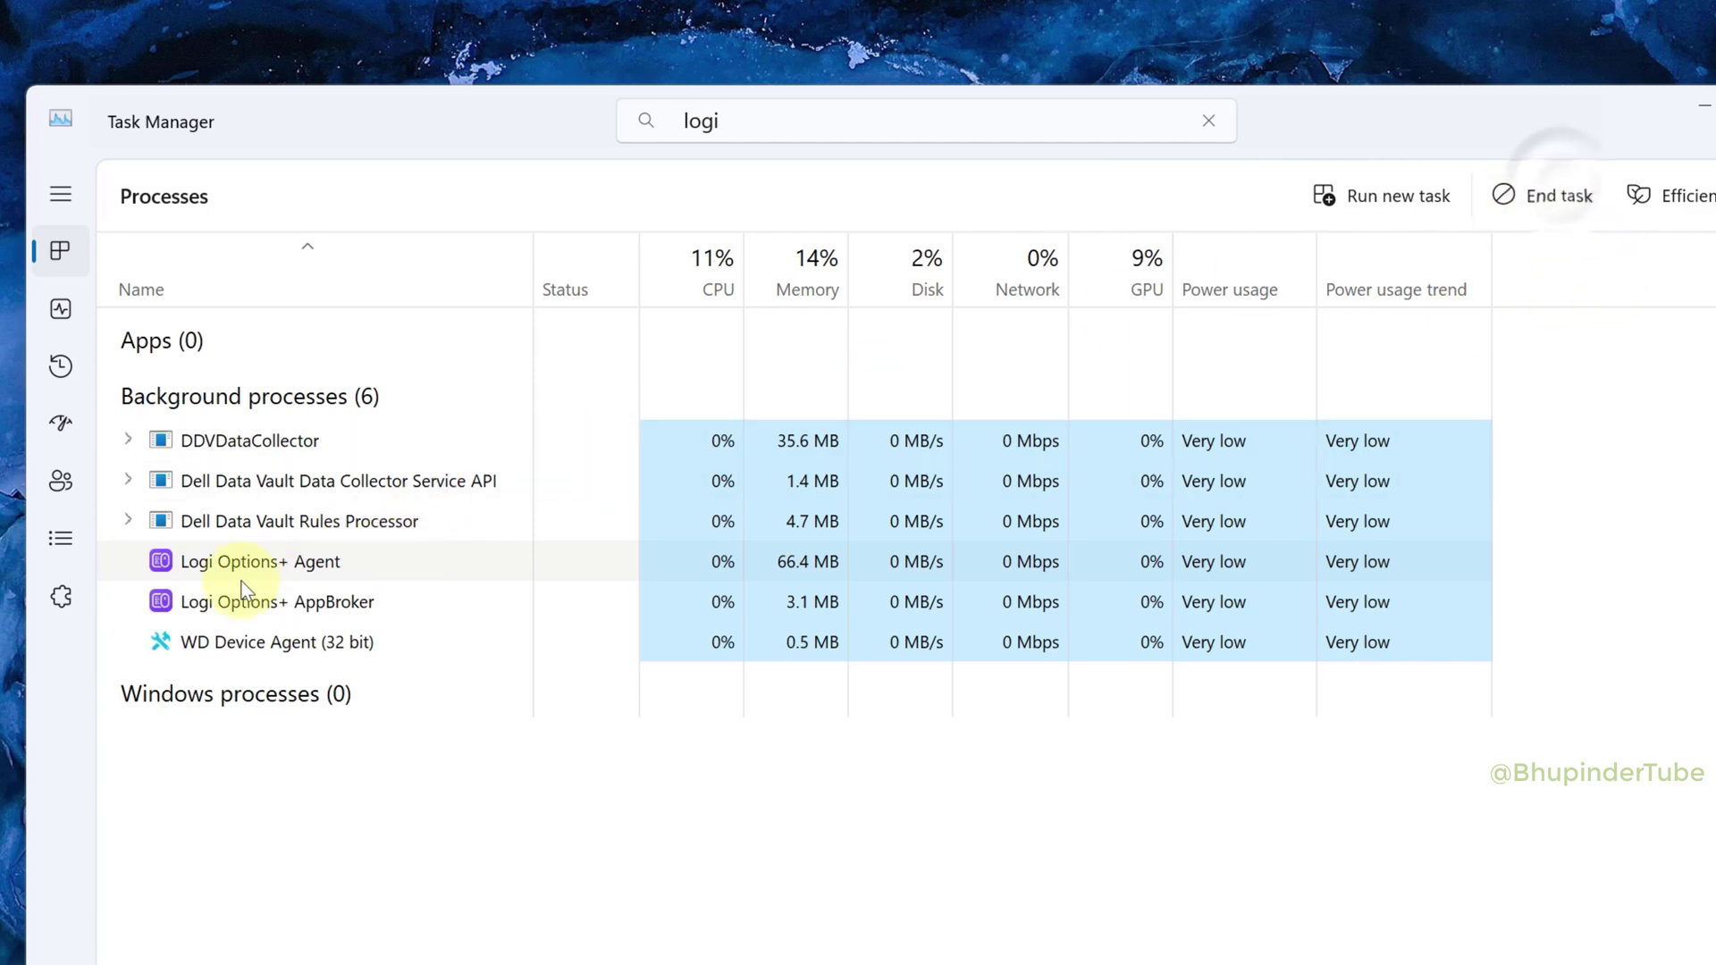
click(1555, 193)
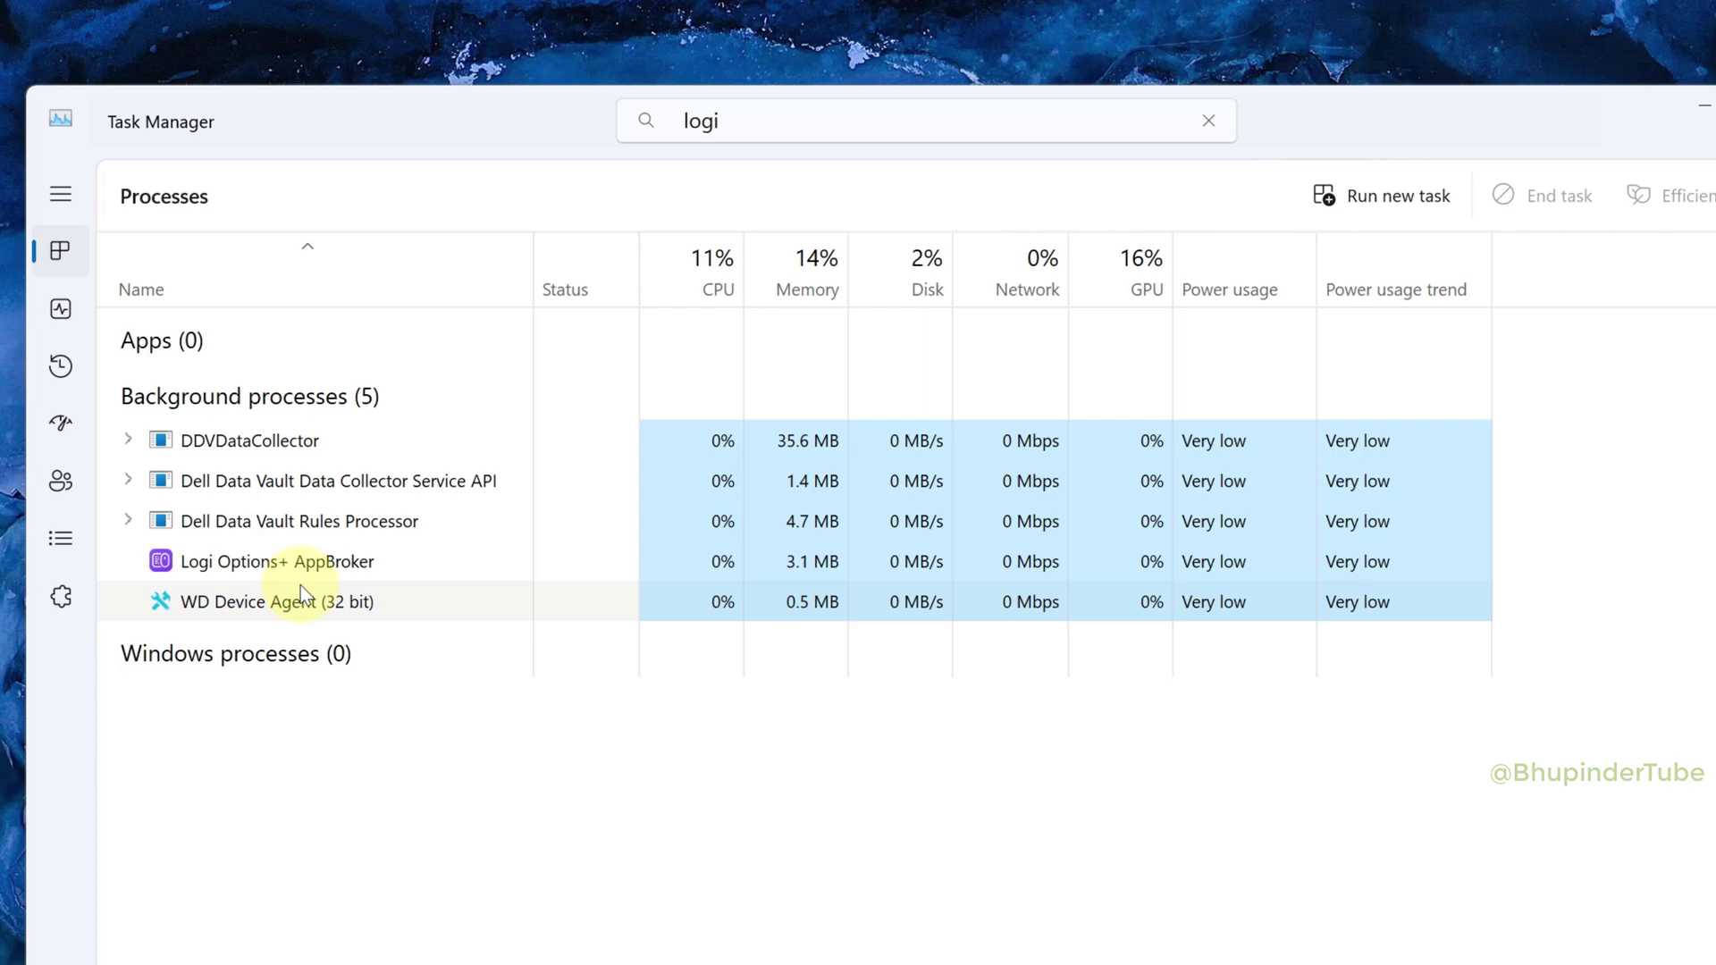
click(296, 568)
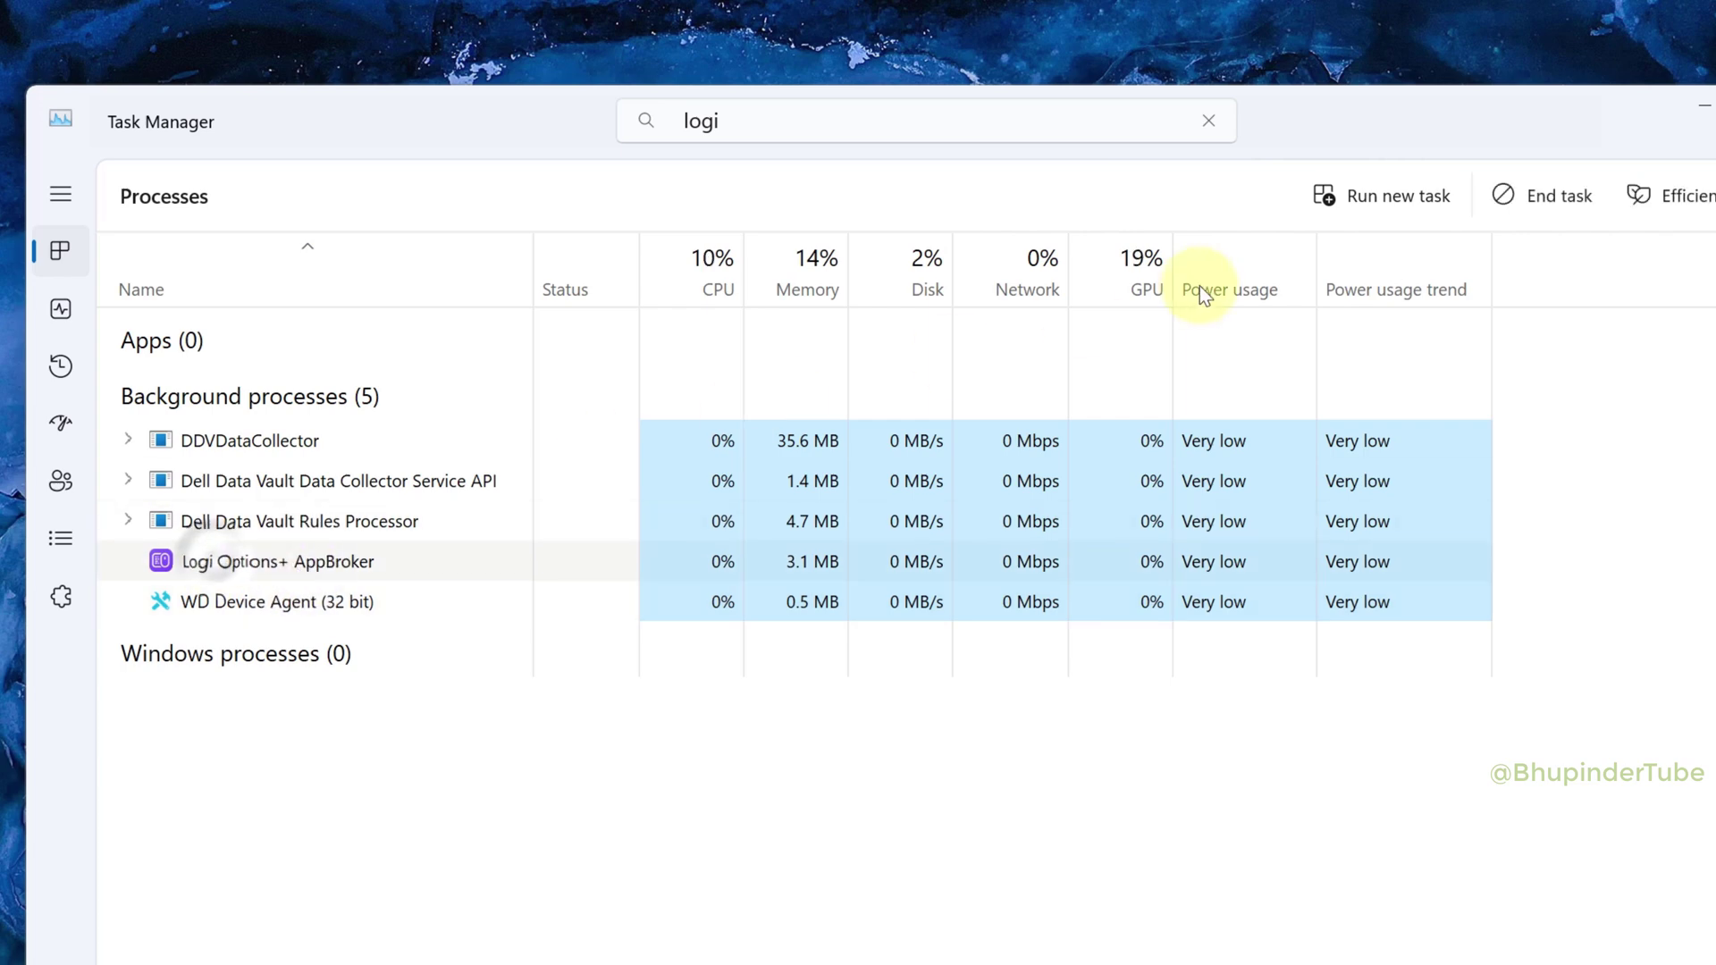
click(1521, 193)
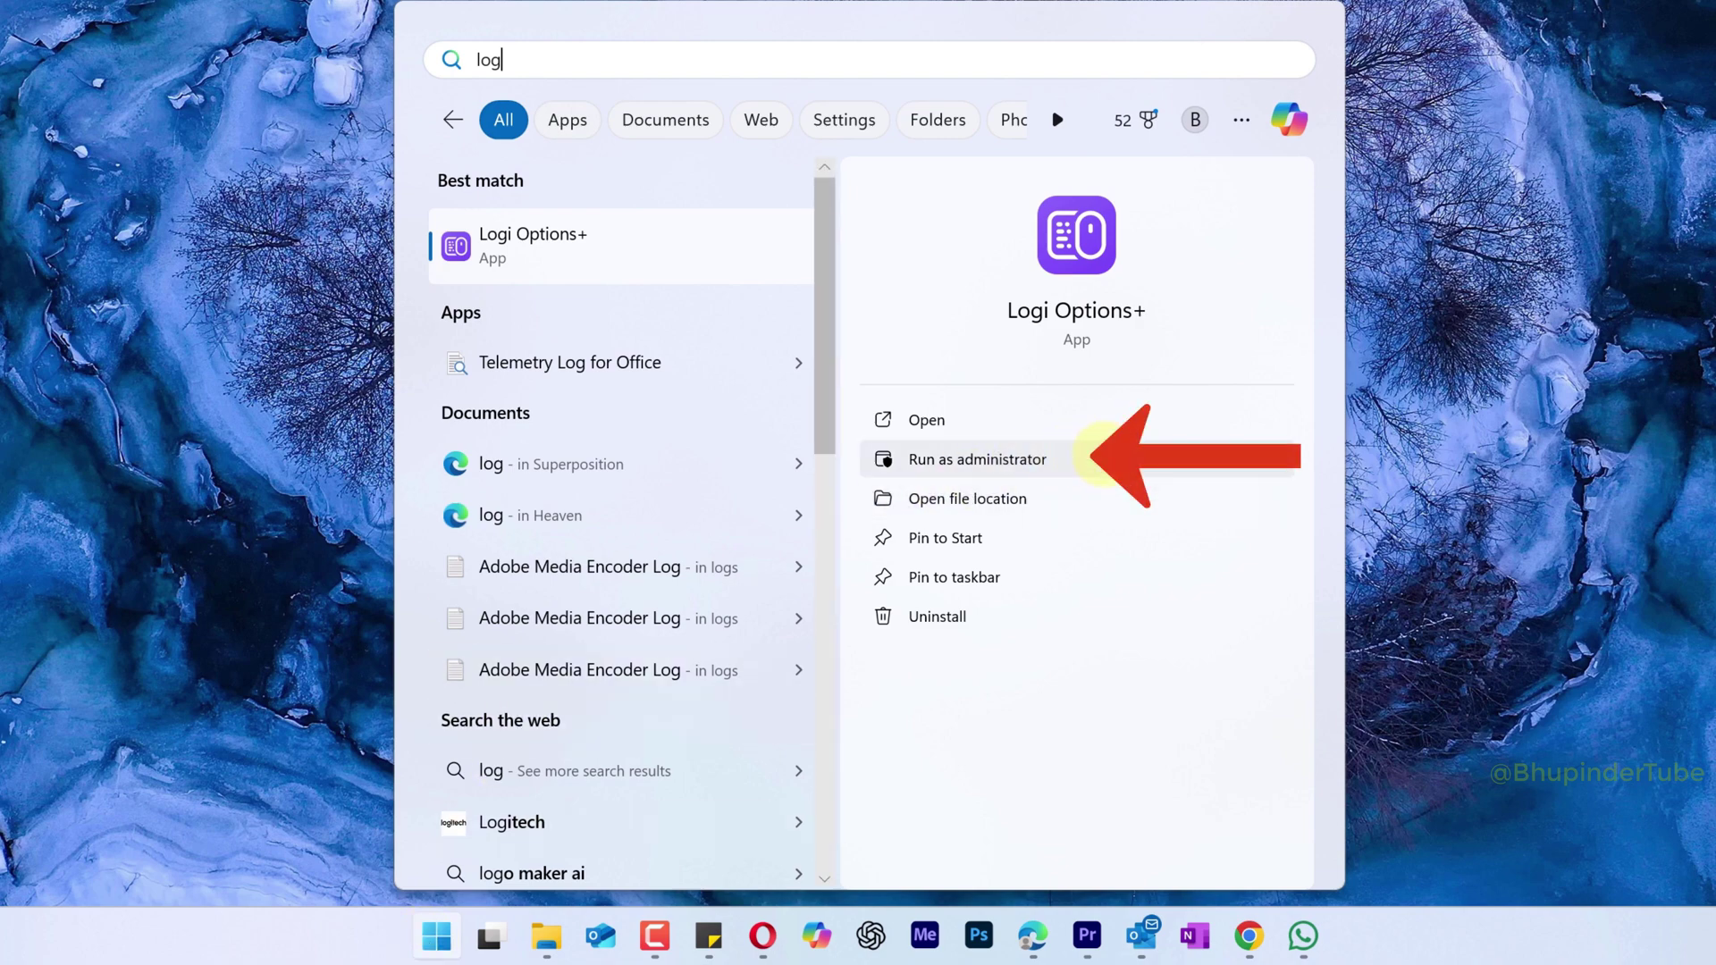
Run Logi Options+ as administrator, then close its still-stalled loading window.
click(1108, 457)
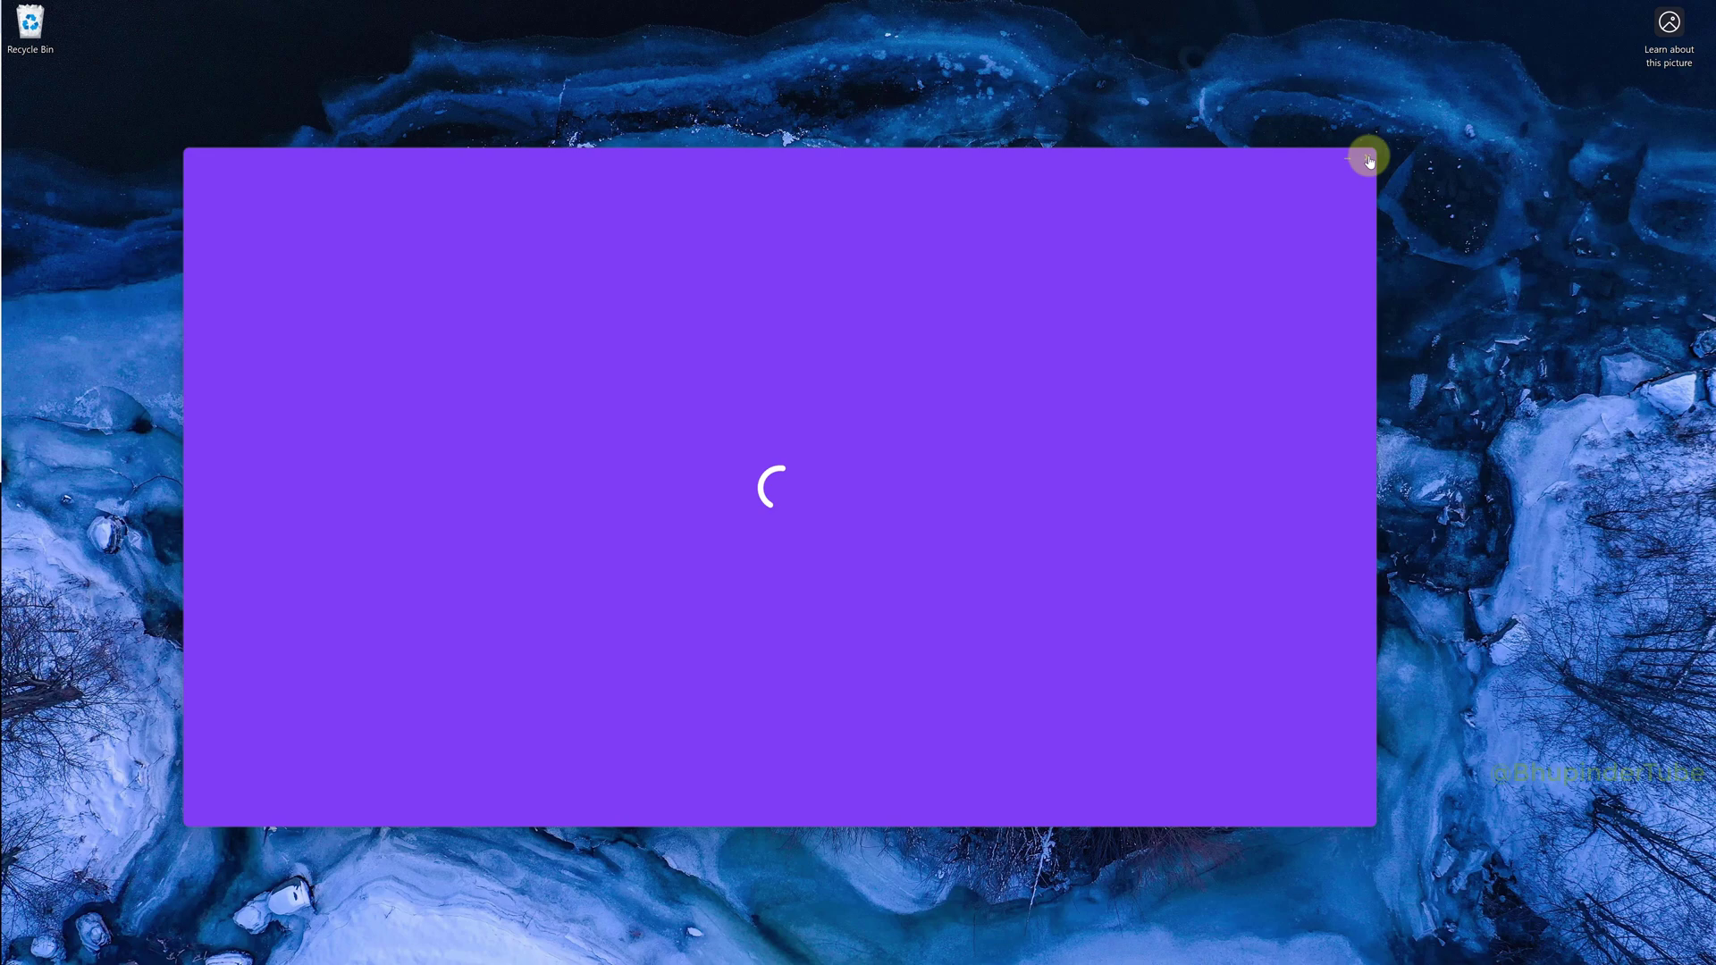
click(1369, 159)
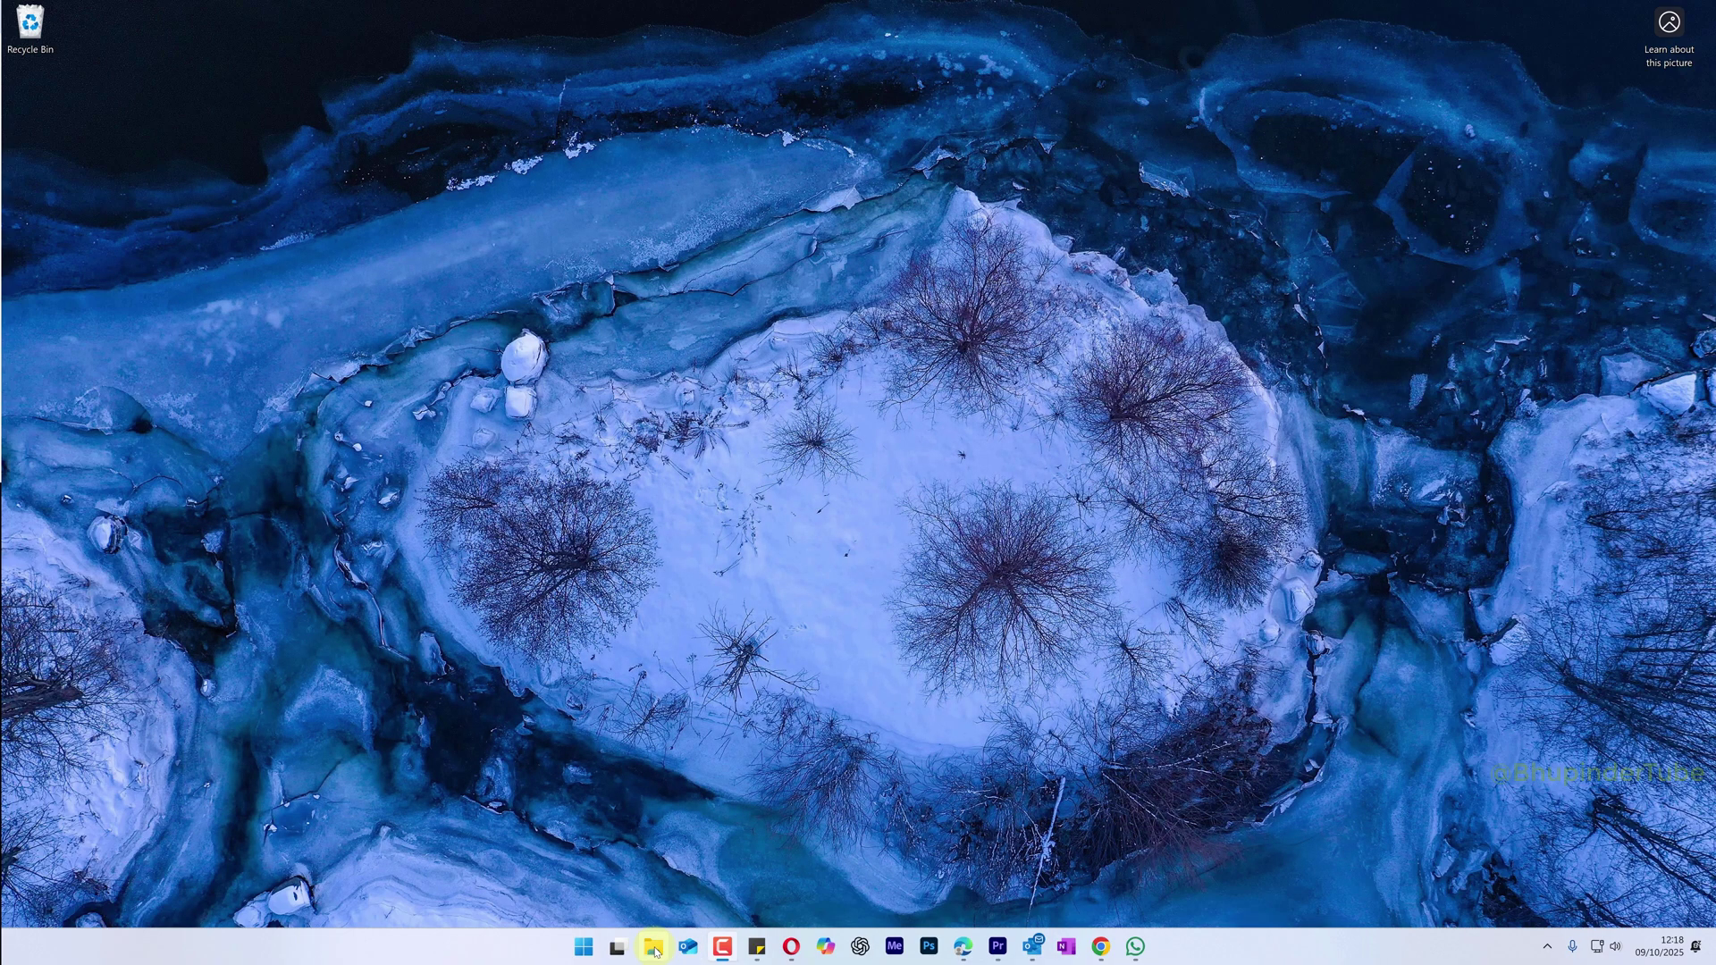
In File Explorer, open the LogiOptionsPlus folder under %localappdata%.
click(655, 950)
click(784, 298)
text(%localappdata%)
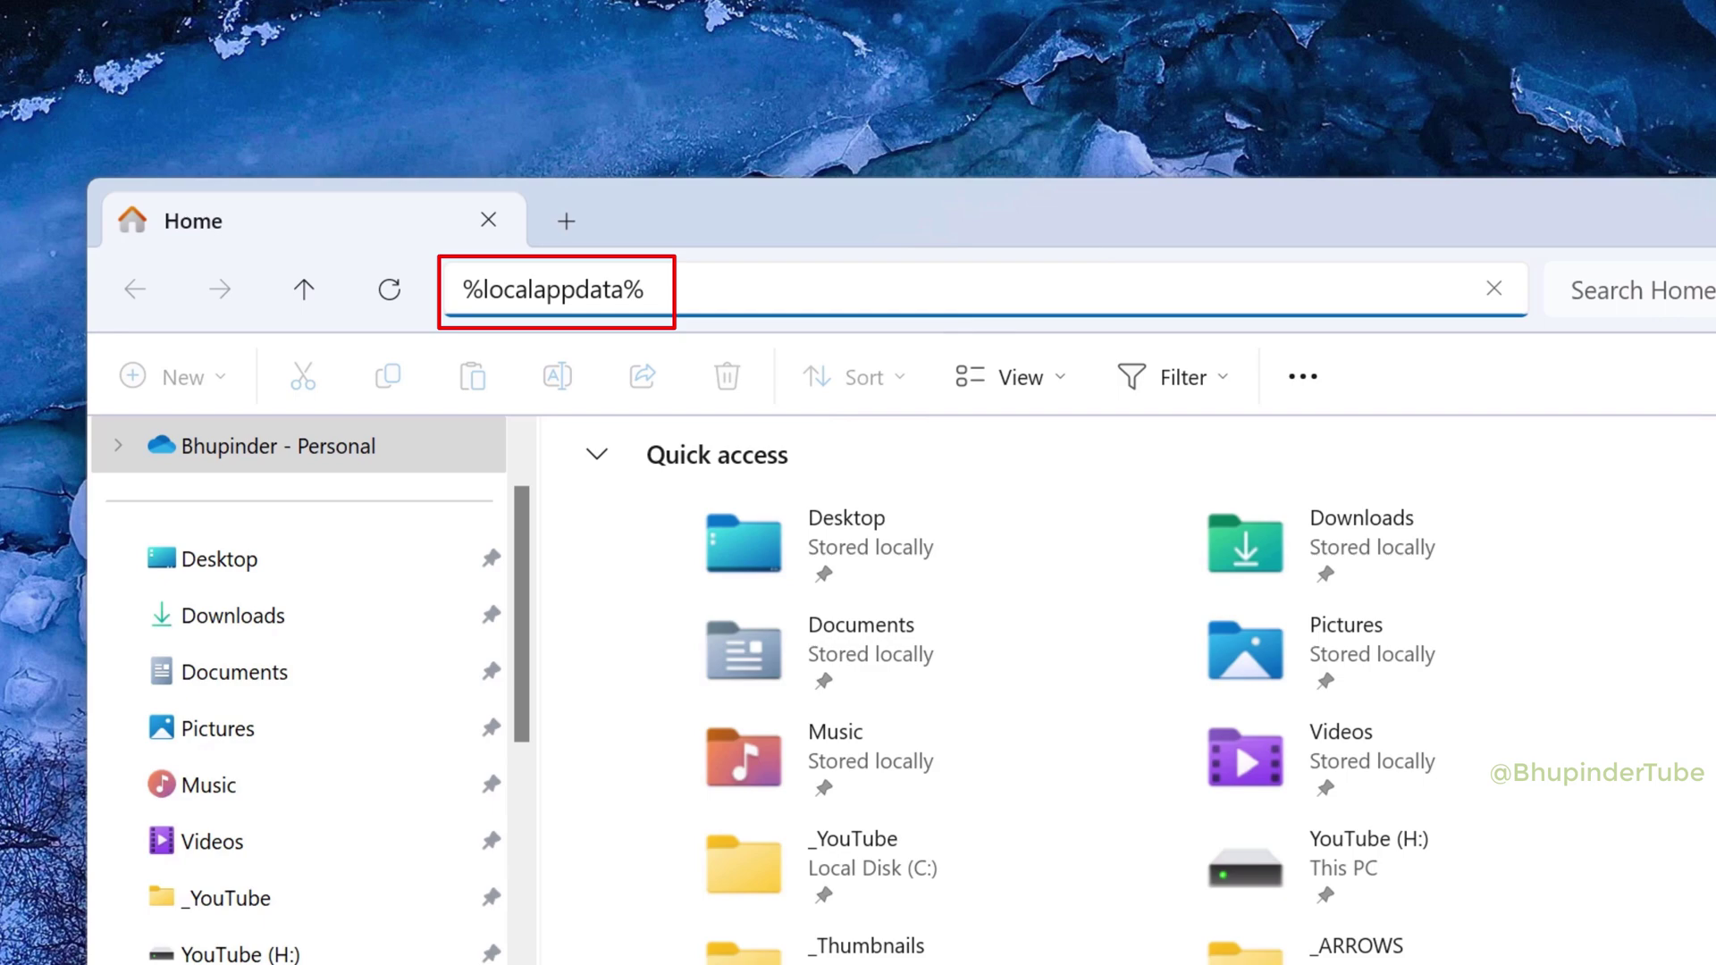
key(Return)
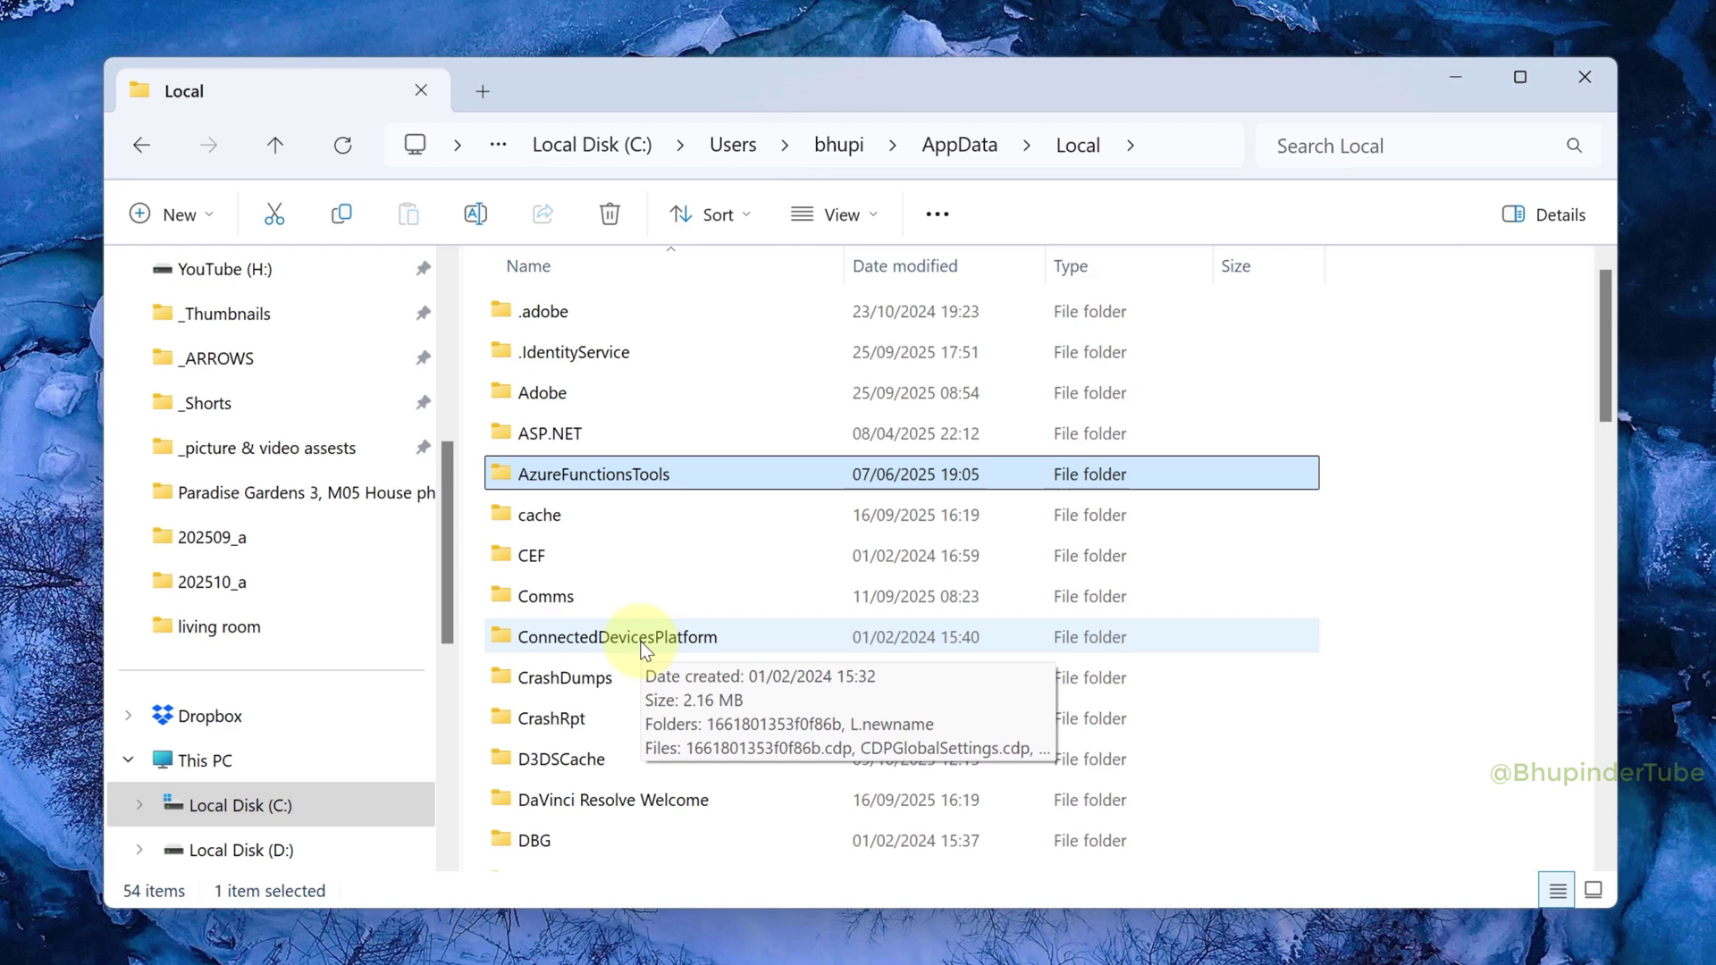
text(logi)
click(659, 388)
double_click(664, 390)
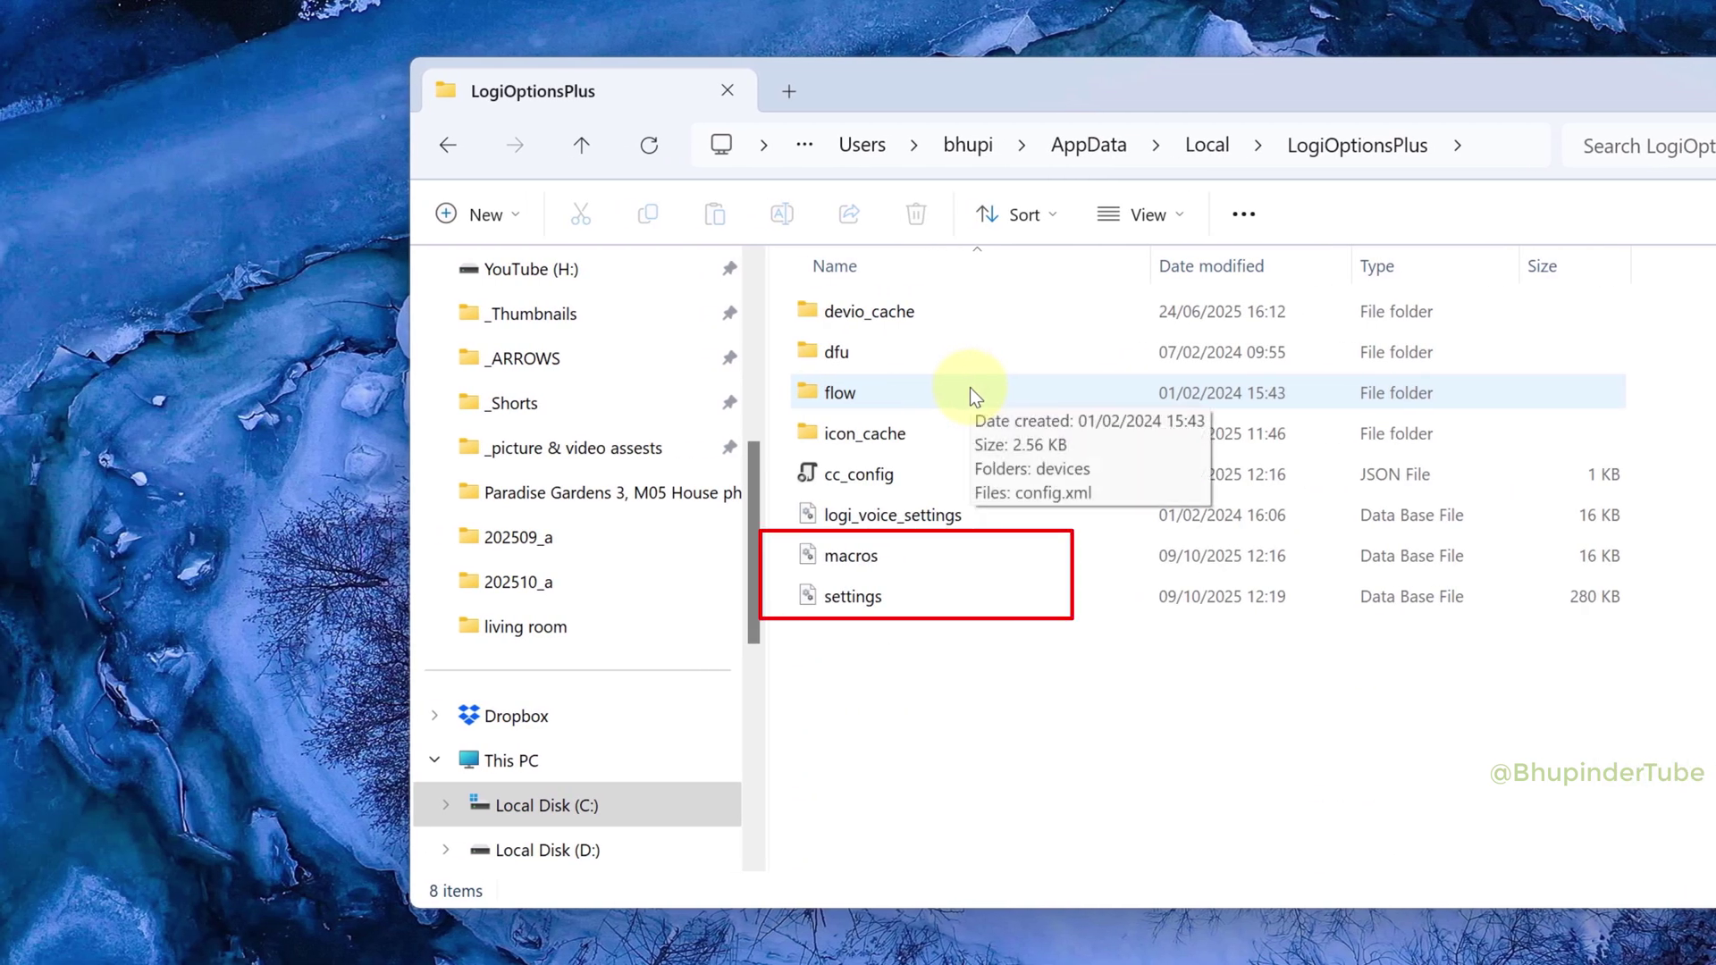
Copy macros, settings and logi_voice_settings onto the desktop, then close Explorer.
click(893, 593)
ctrl+click(860, 556)
mouse_move(905, 549)
mouse_down()
mouse_move(182, 302)
mouse_move(178, 383)
mouse_move(125, 409)
mouse_up()
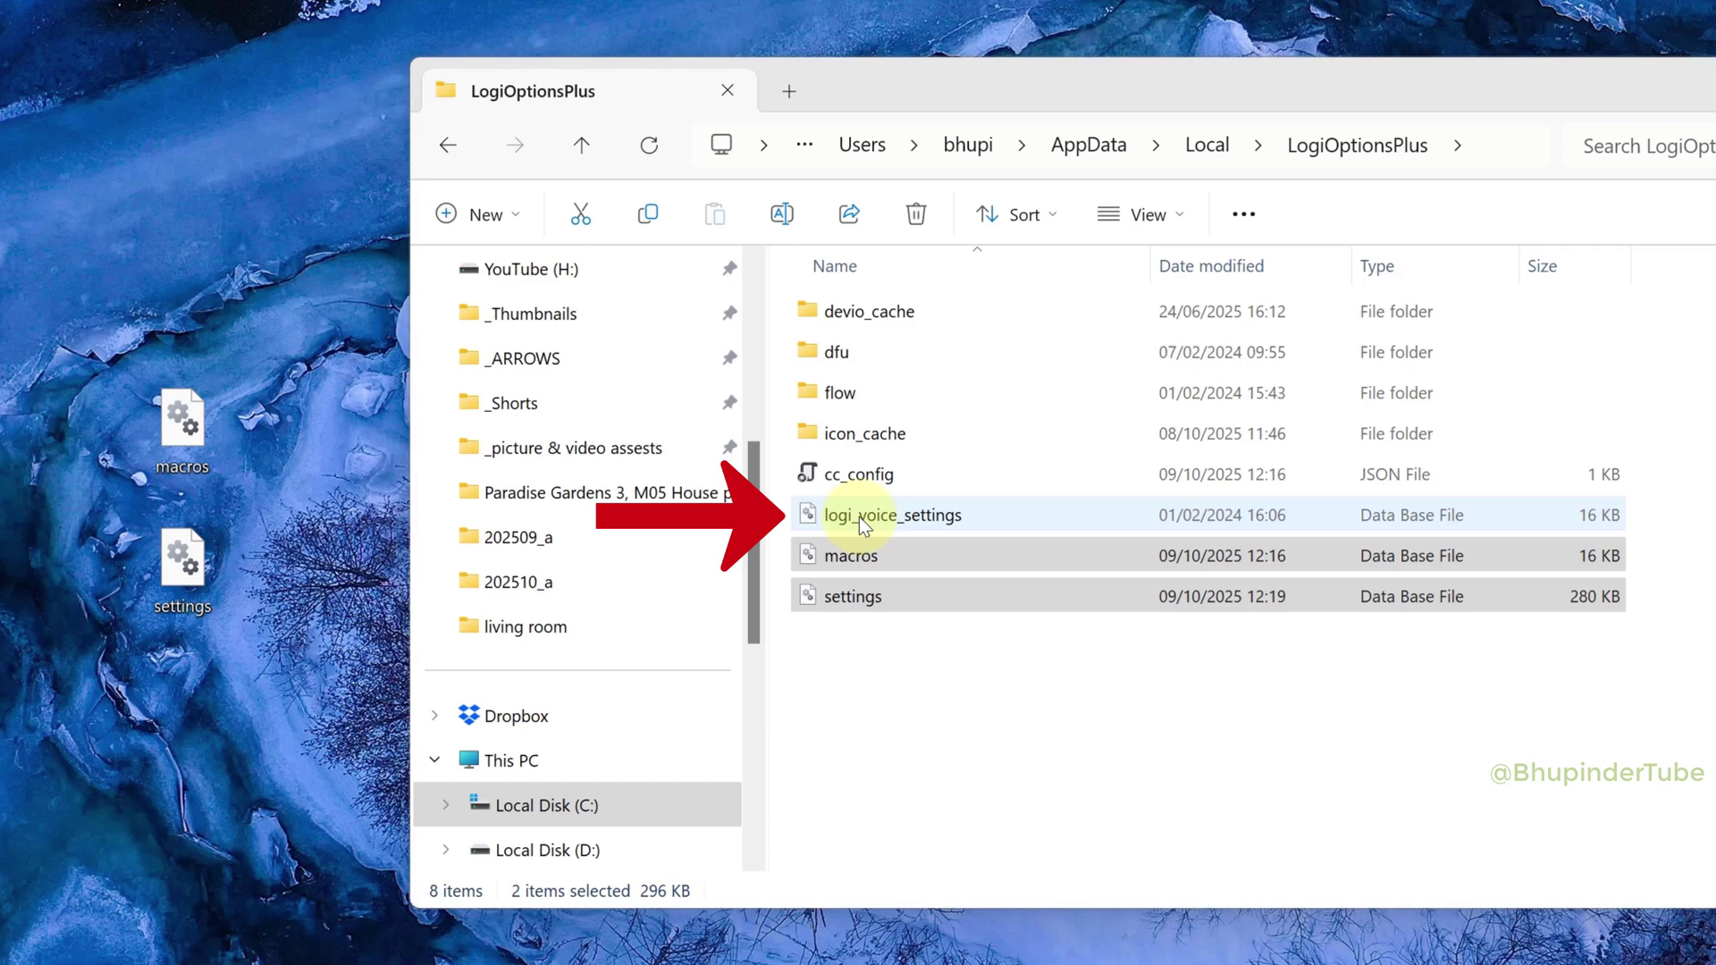
drag(864, 528, 174, 250)
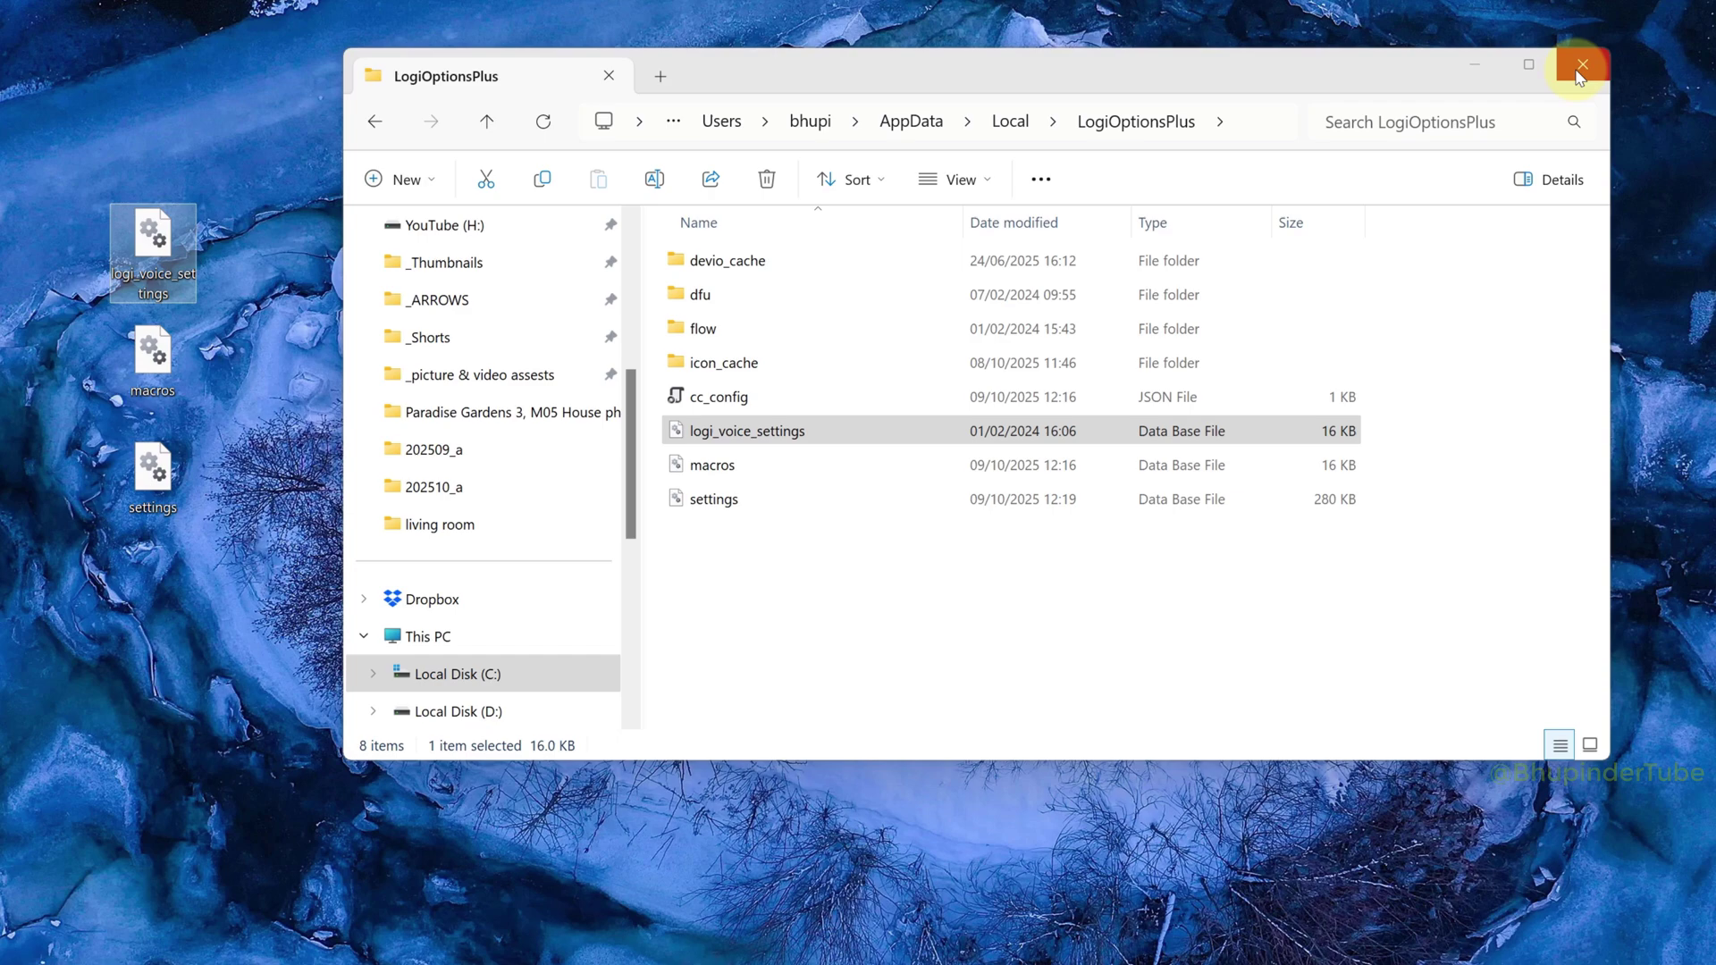
click(1579, 67)
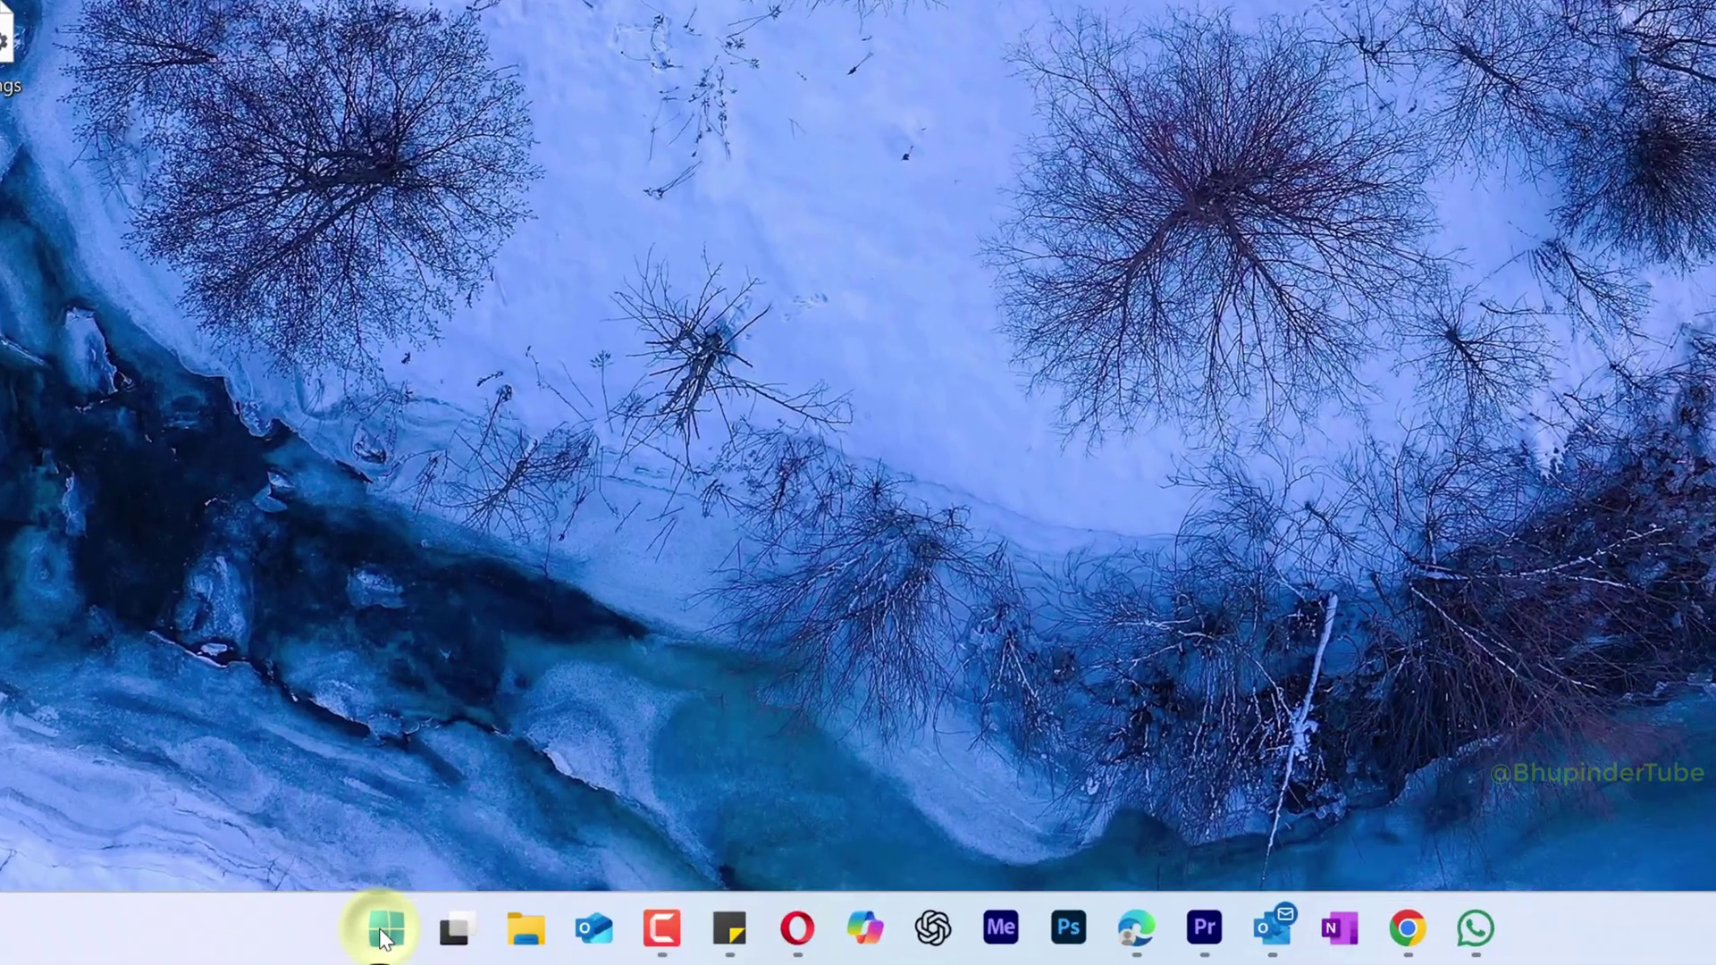
Uninstall Logi Options+ from Settings > Apps > Installed apps after searching 'logi'.
right_click(385, 934)
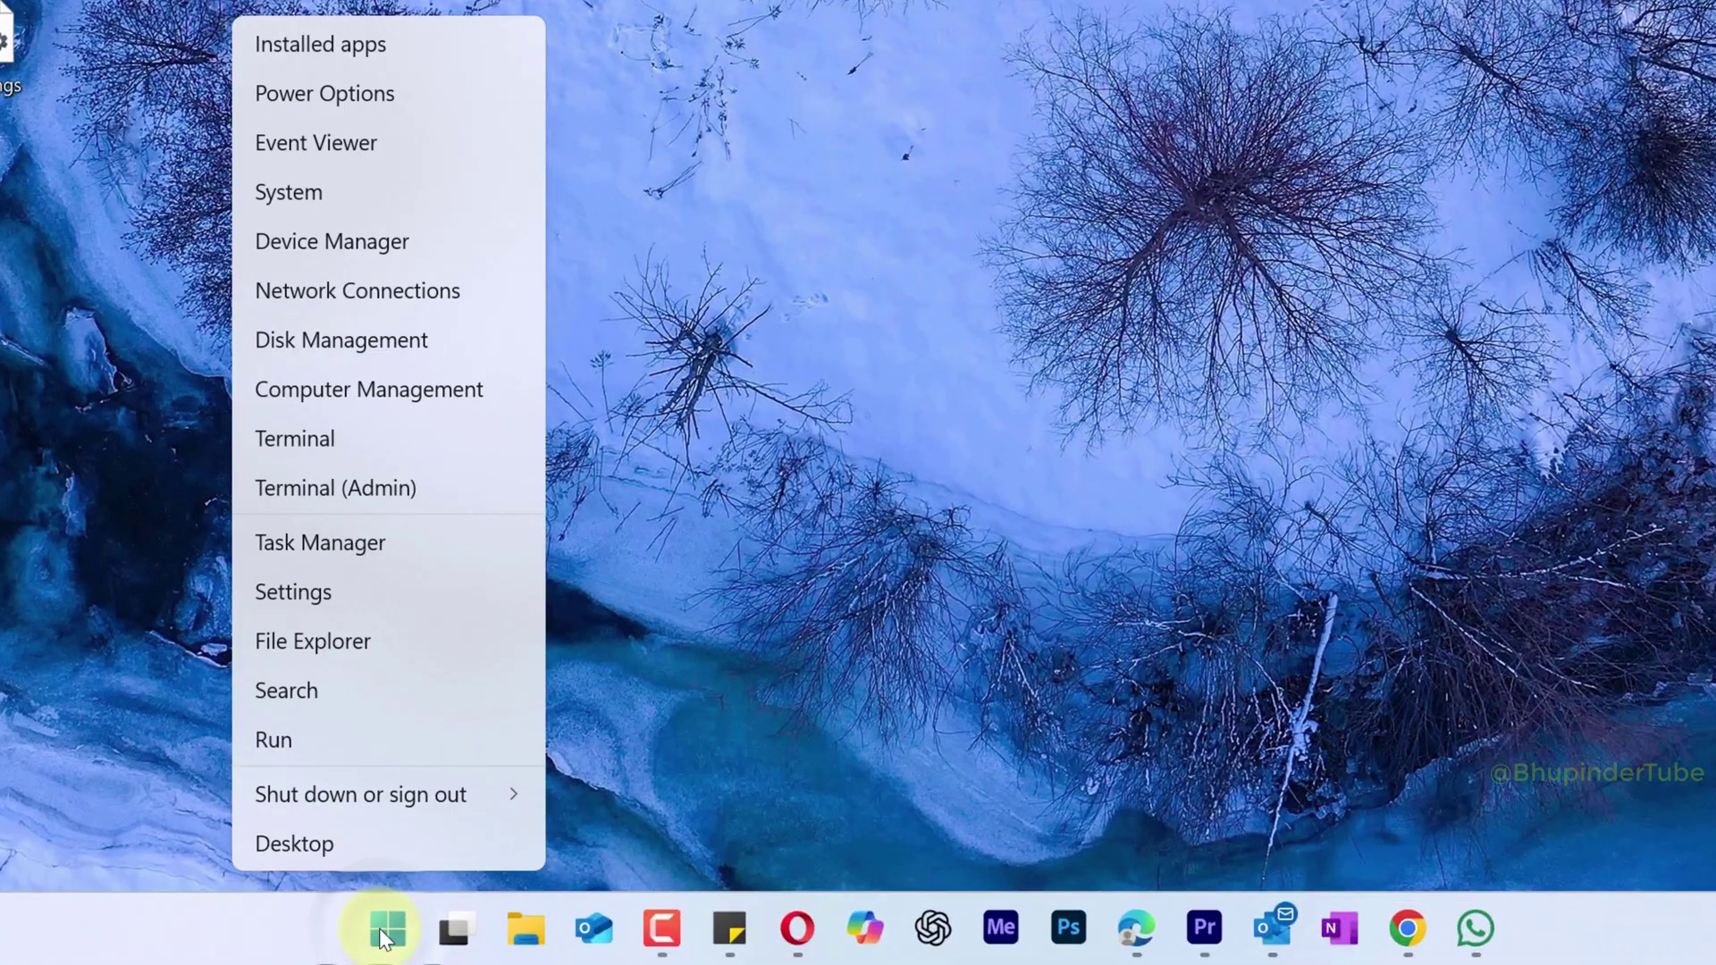
click(407, 594)
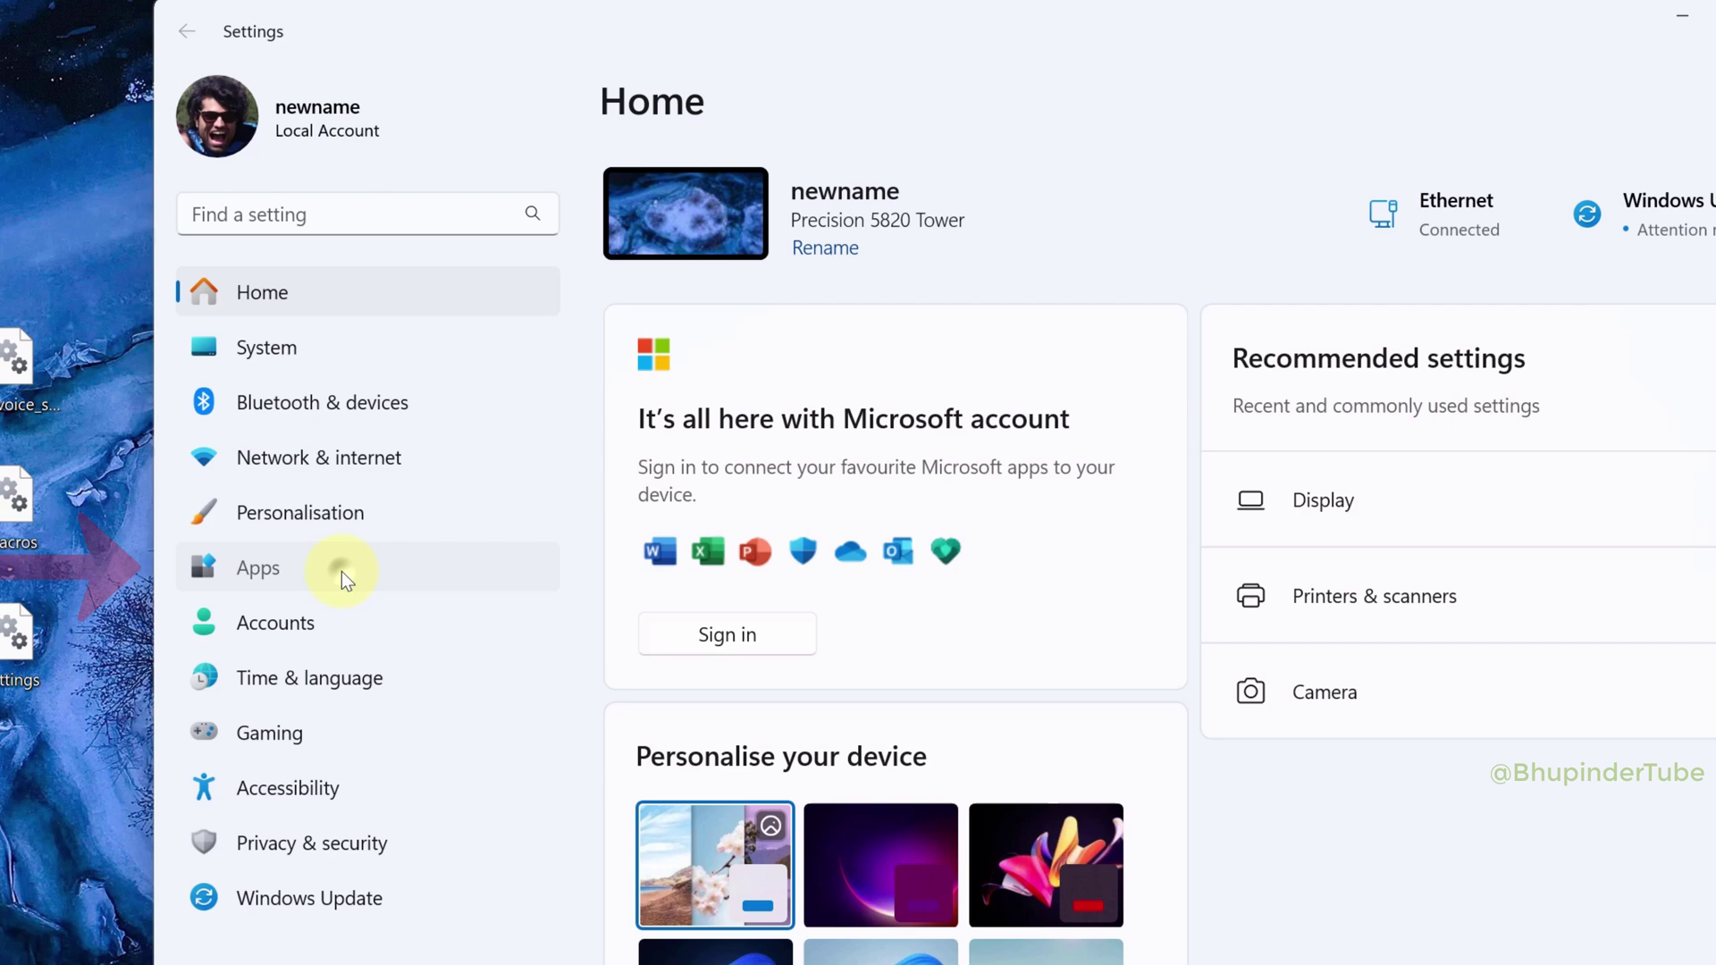
click(342, 571)
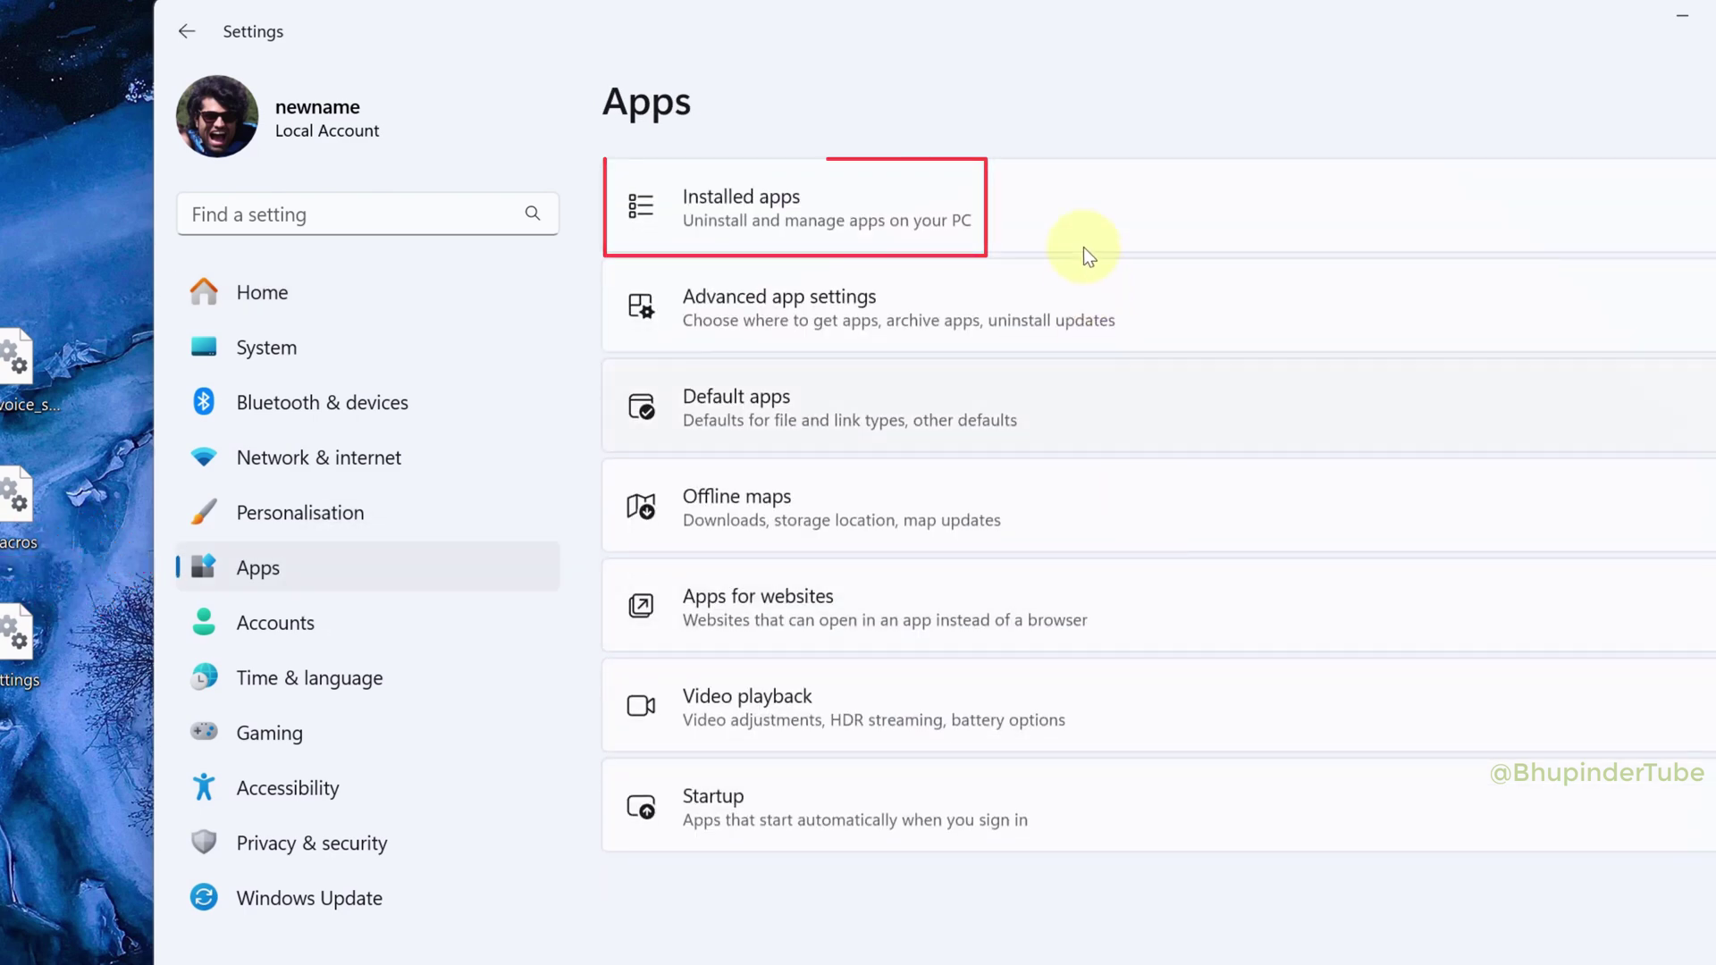
click(1090, 202)
text(logi)
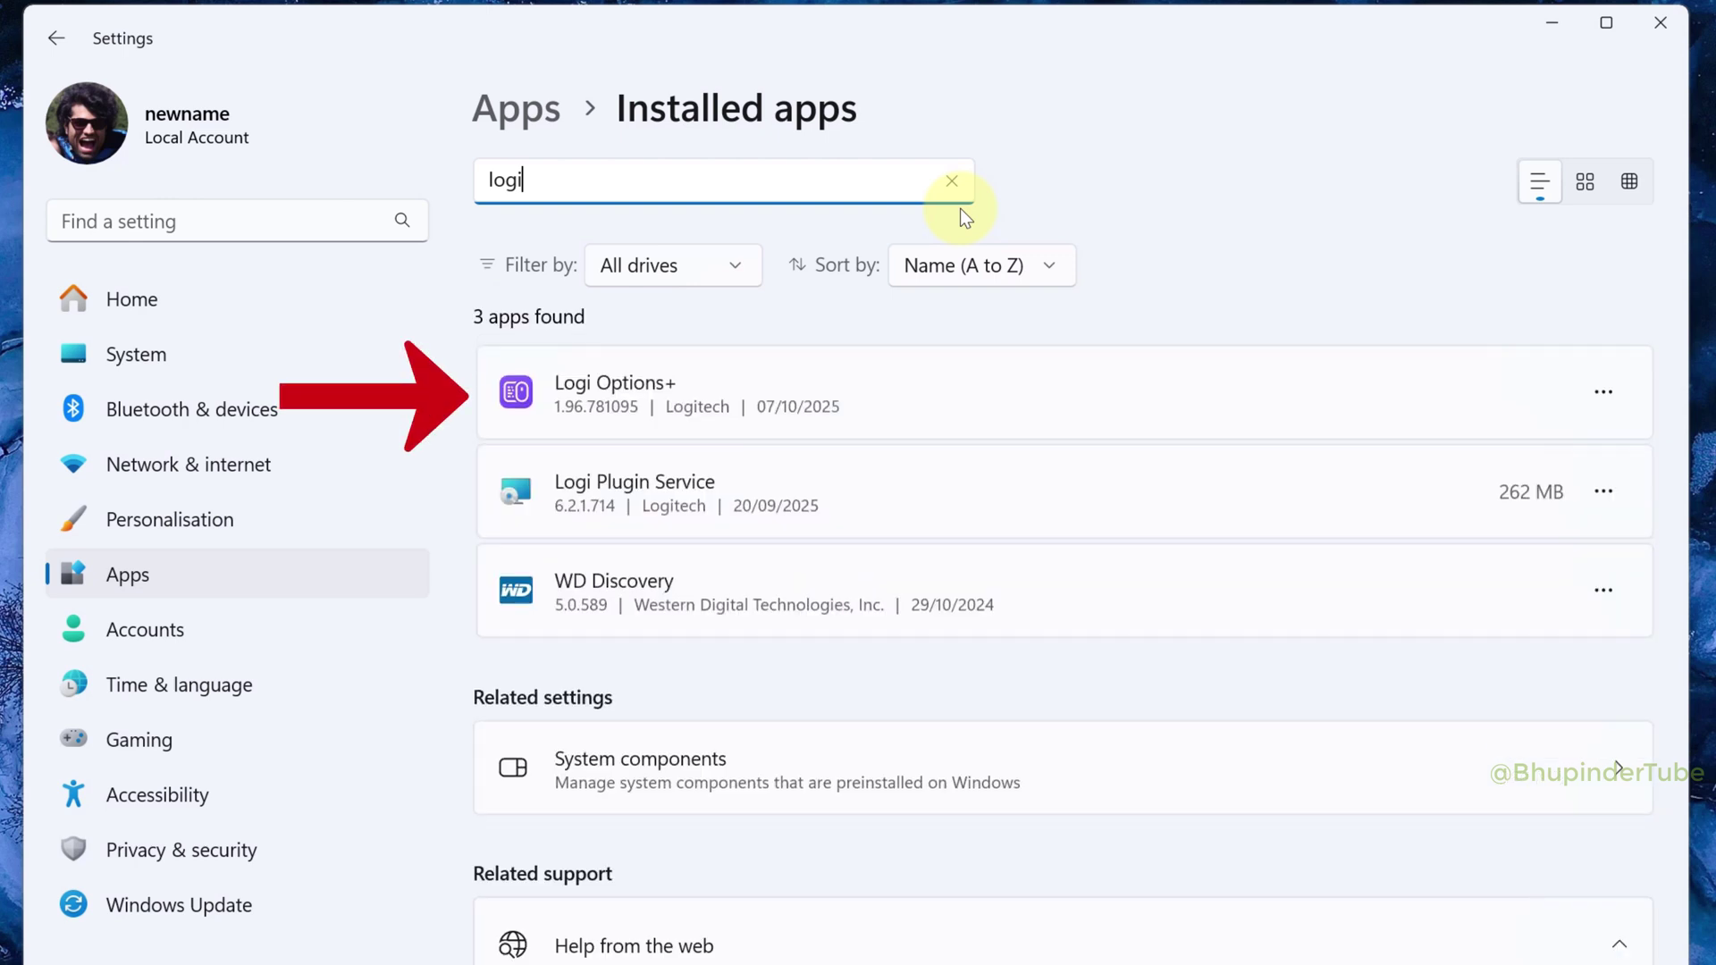
click(1605, 400)
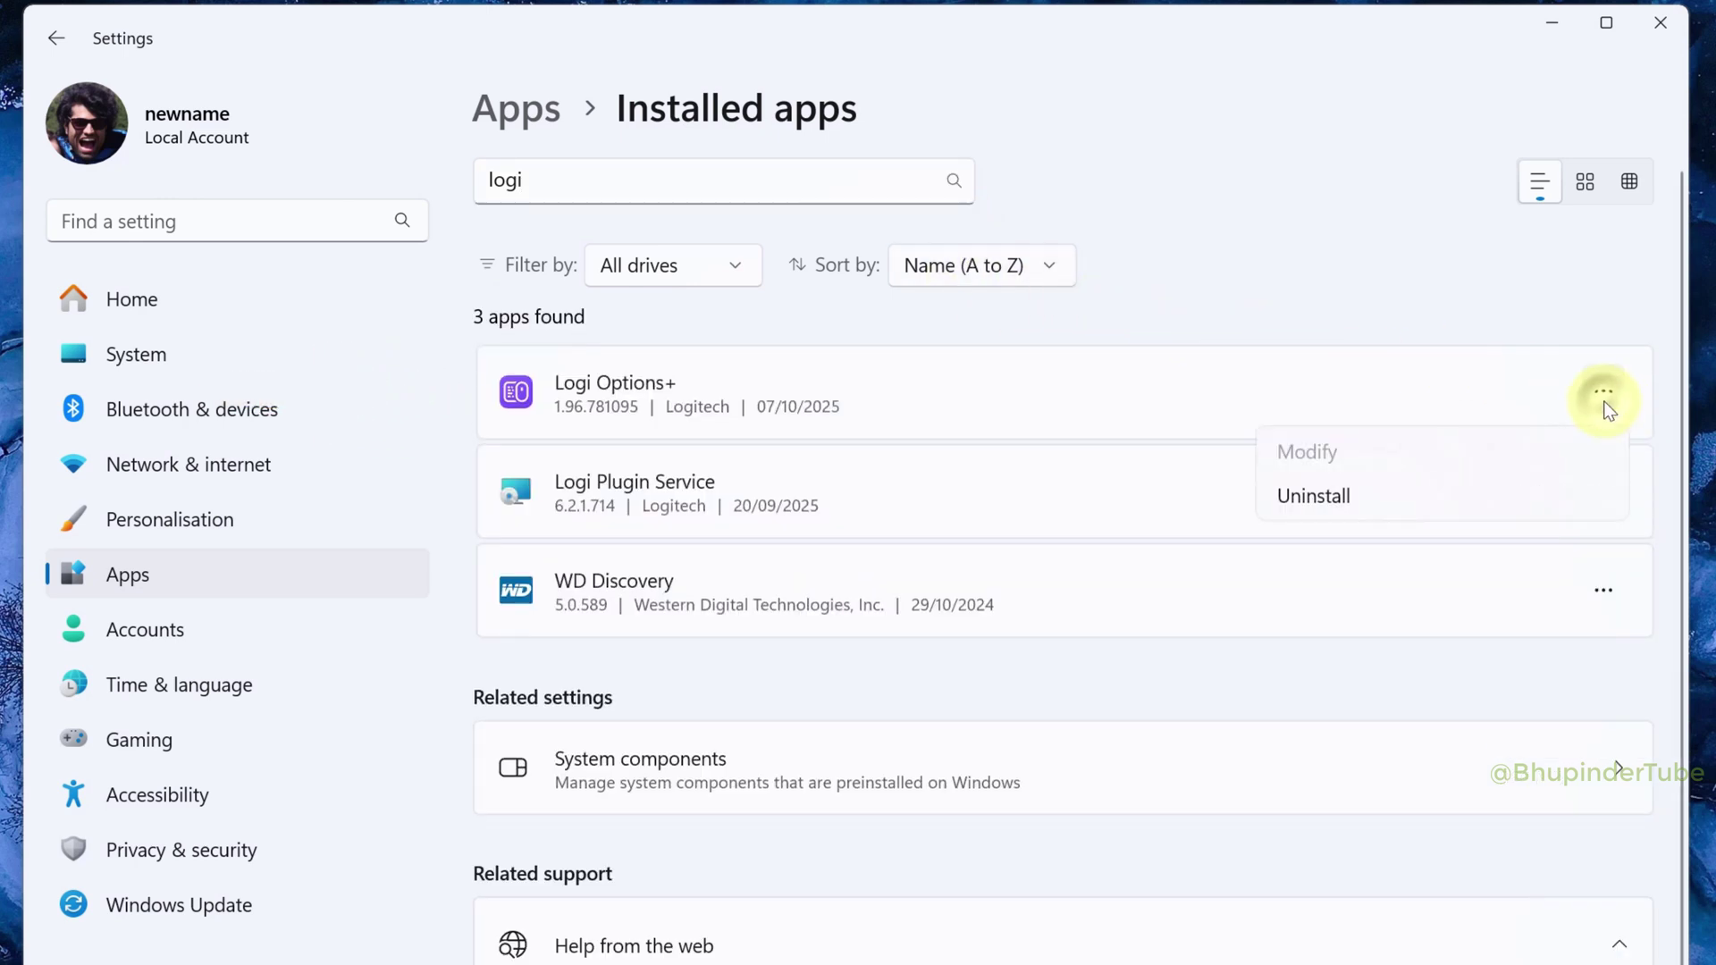
click(1354, 489)
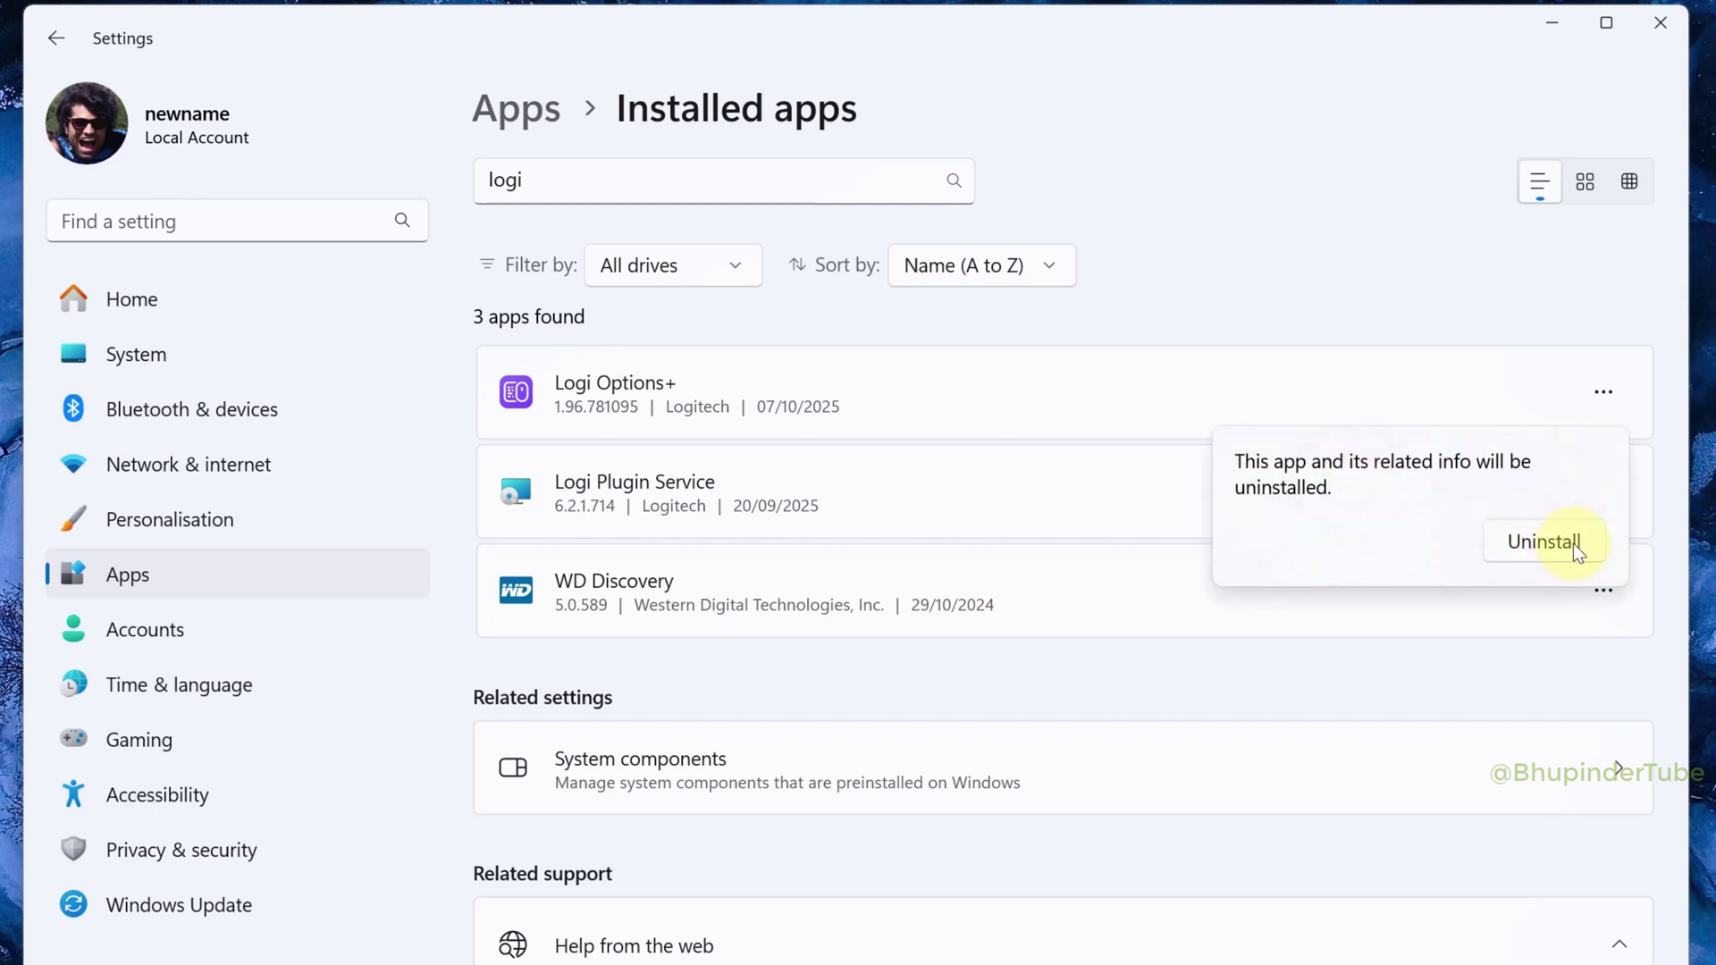
click(1573, 544)
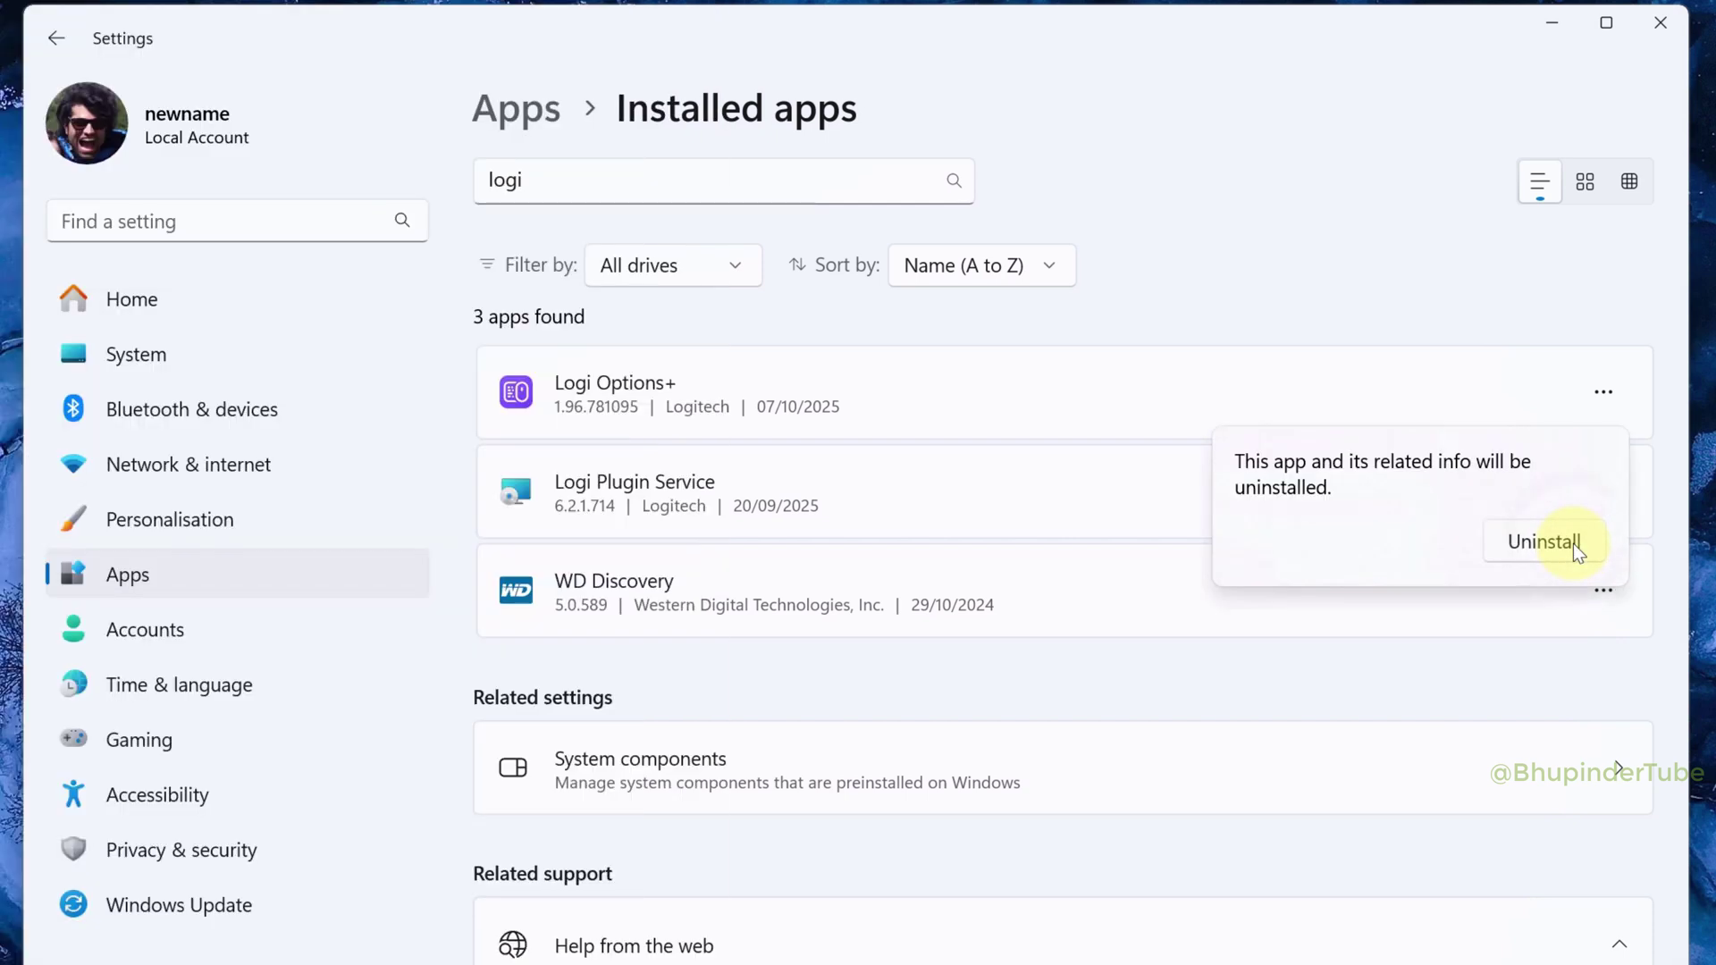
click(1573, 543)
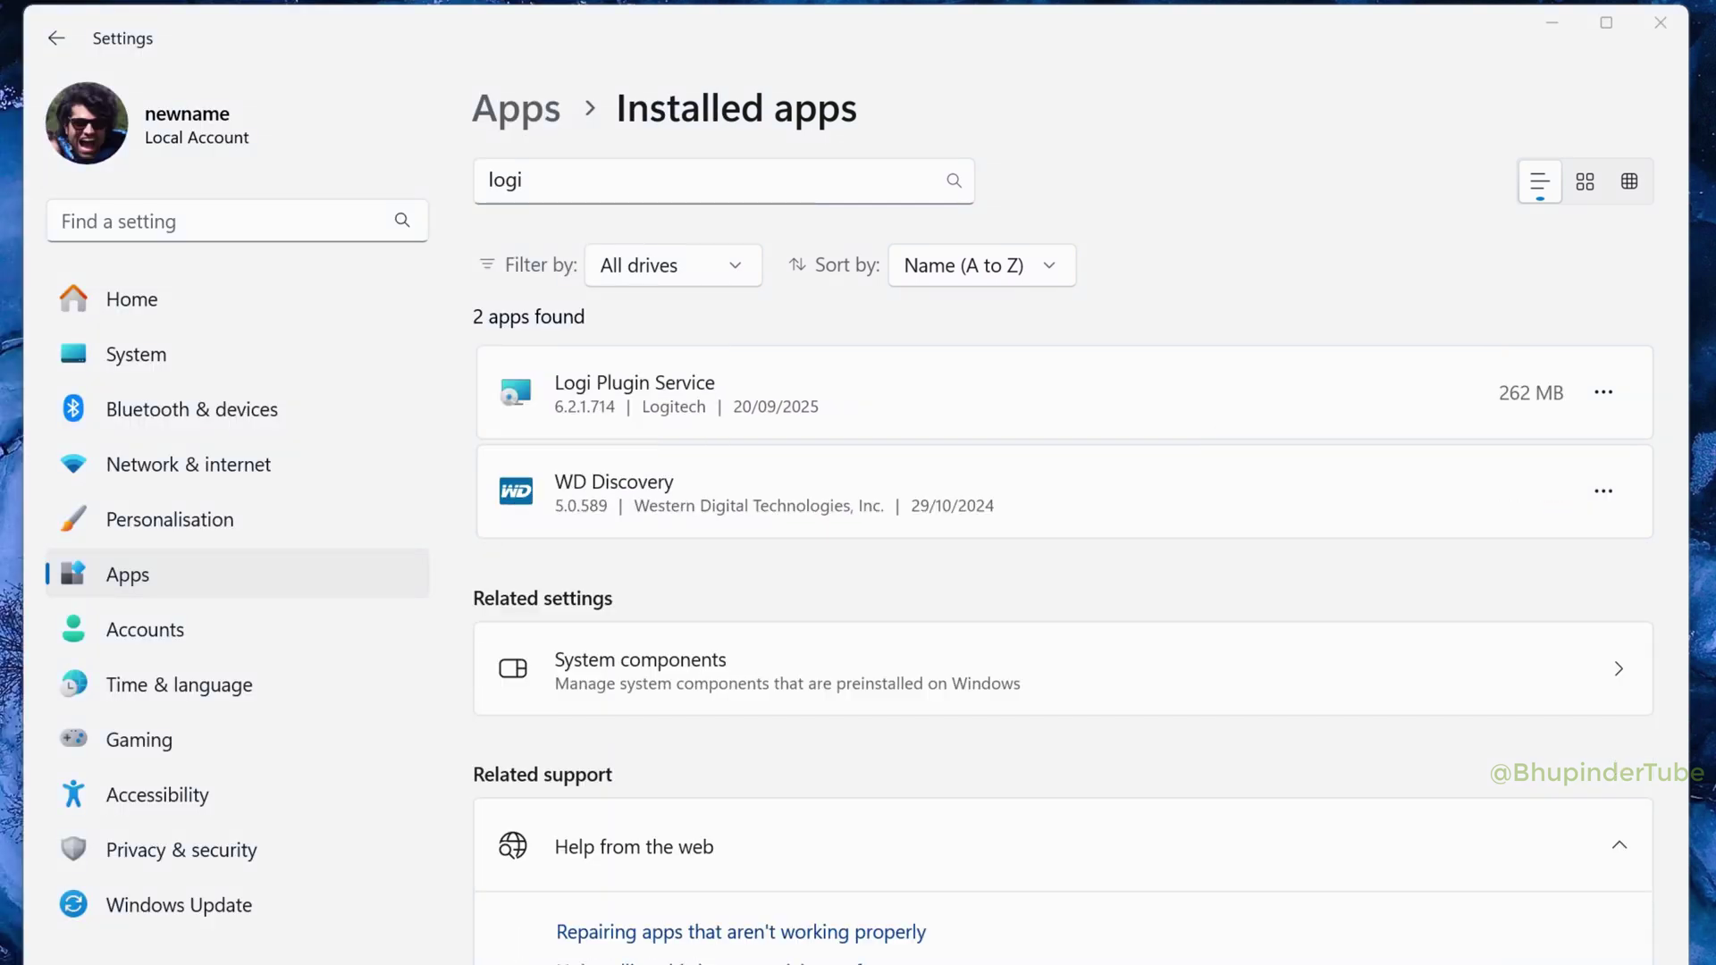
Close Settings and restart the PC from the Start menu's power options.
click(1659, 25)
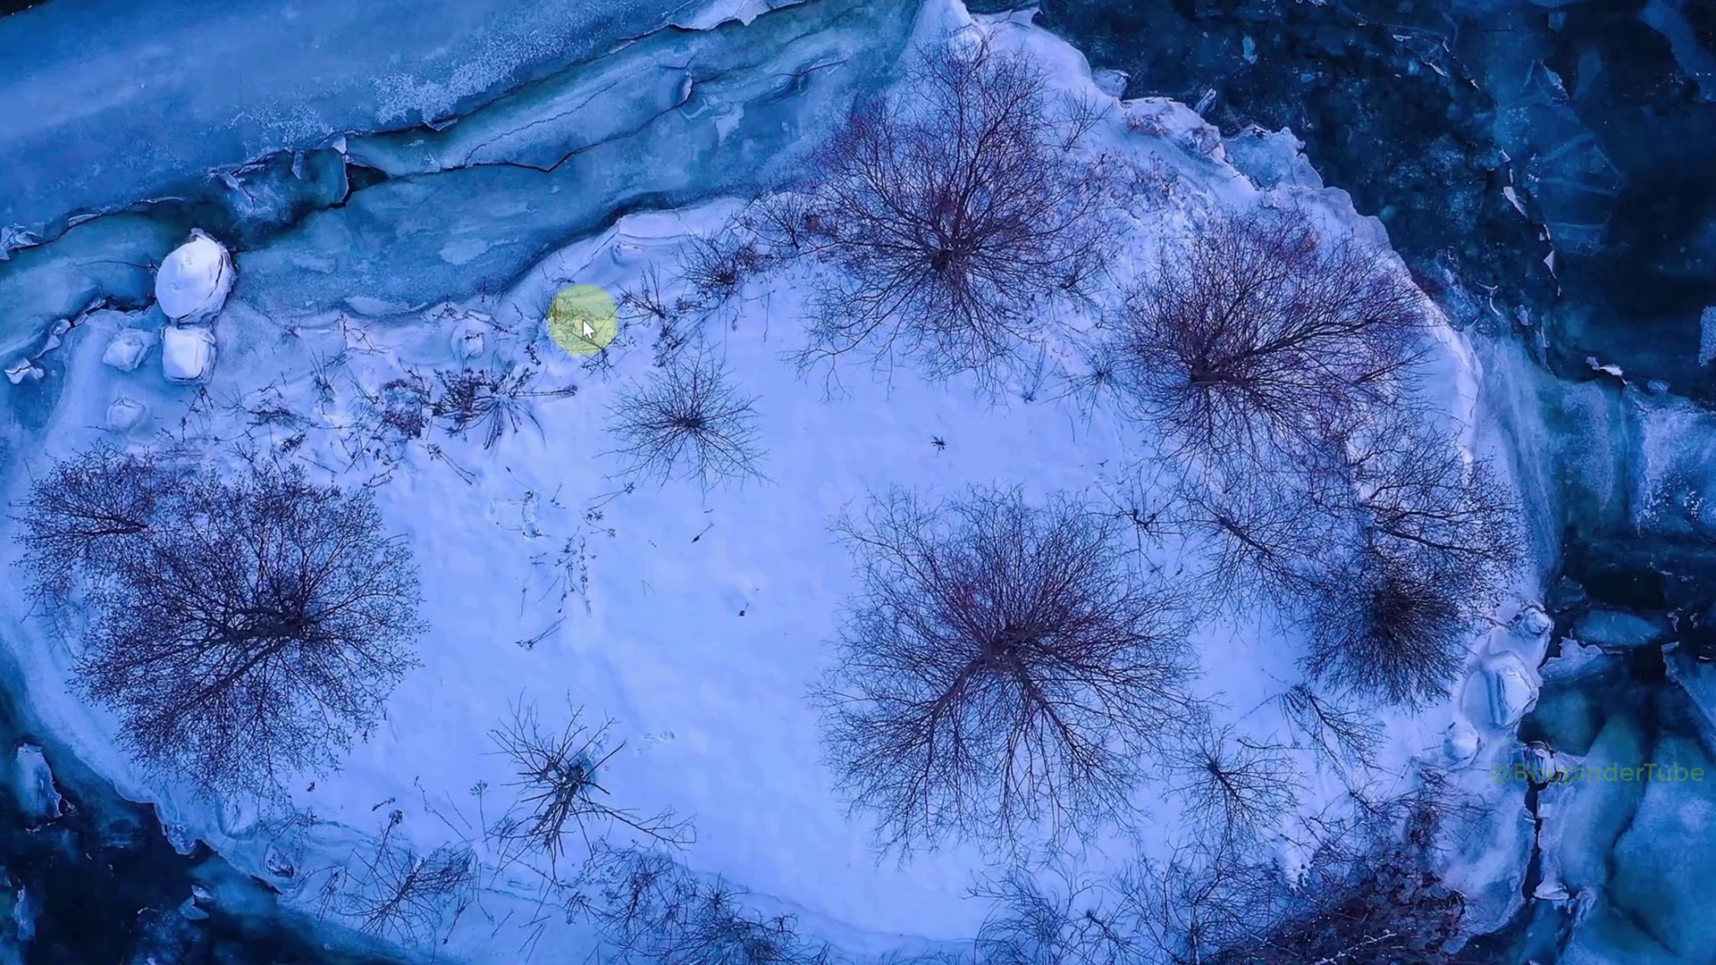
key(super)
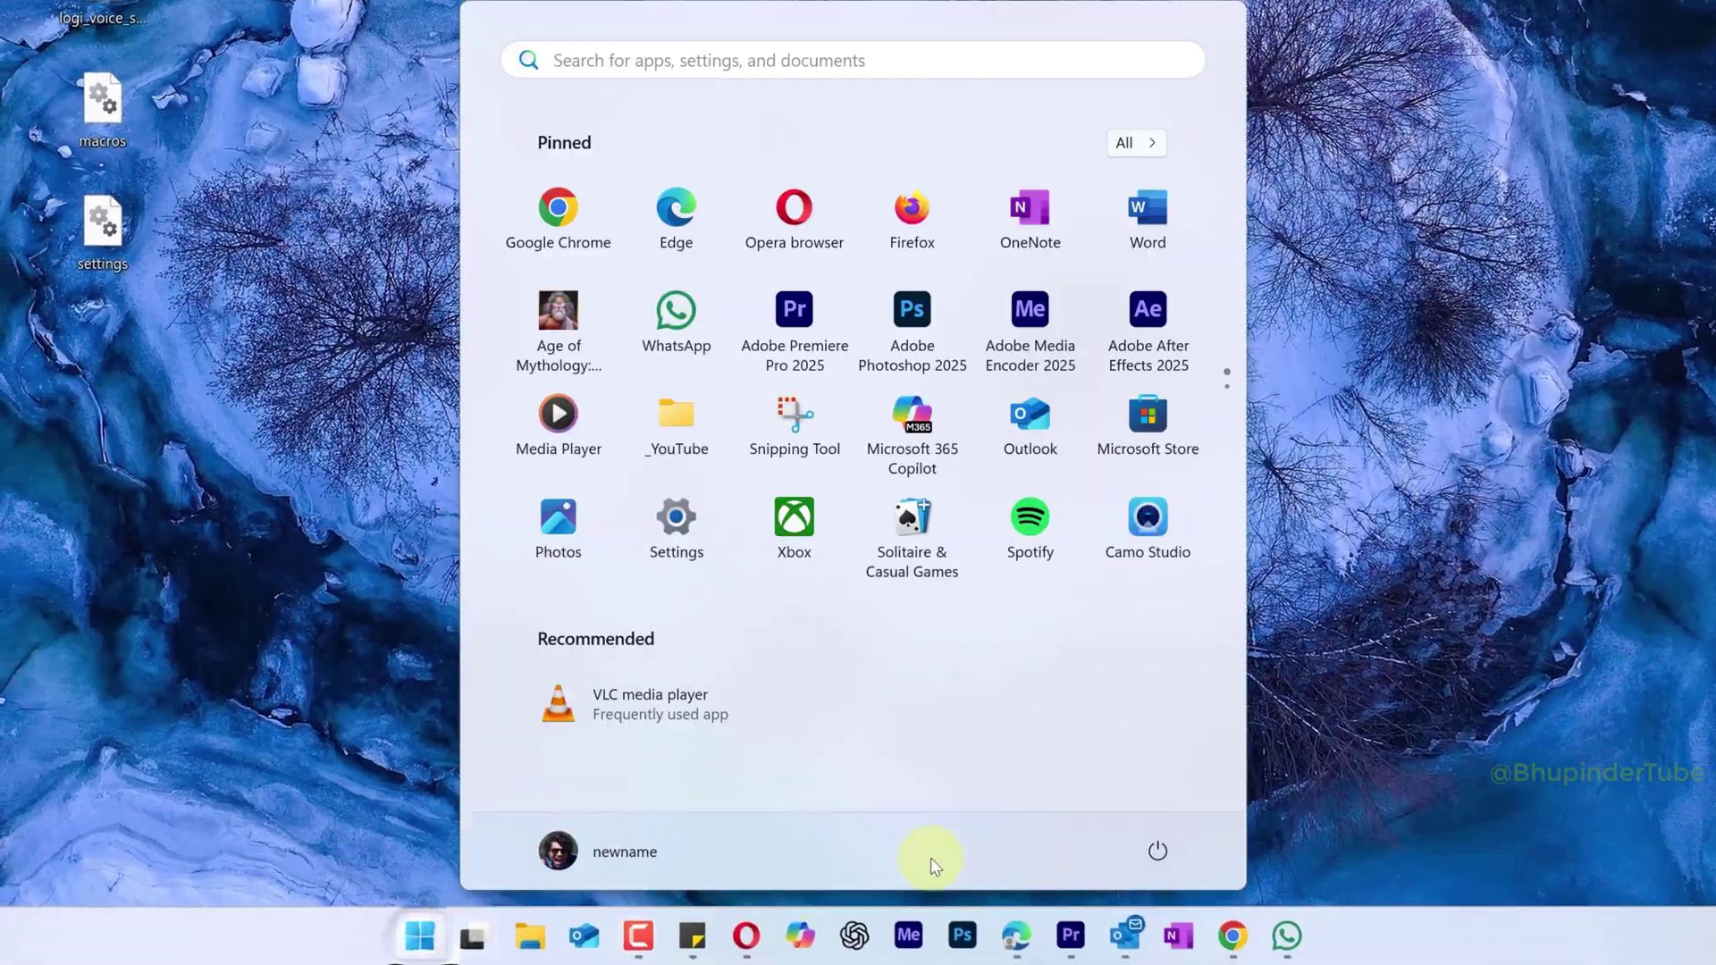
click(1155, 852)
click(1184, 798)
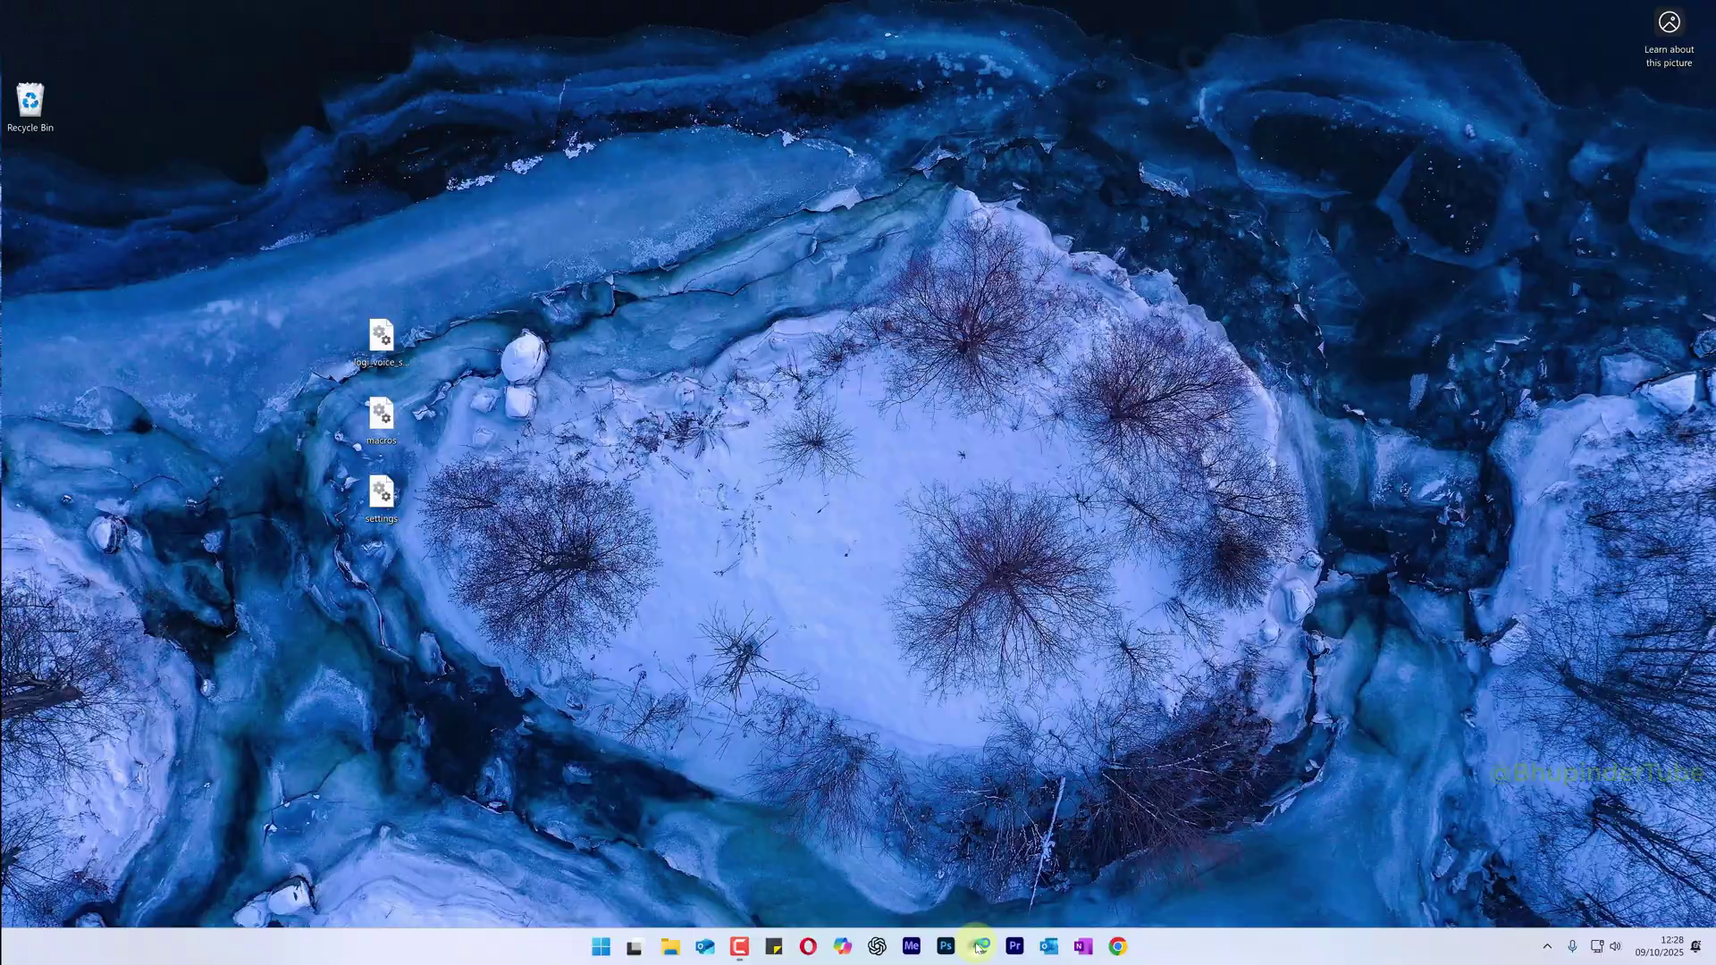
Search 'logi options plus' in Edge, reject cookies on Logitech's page, and download the Windows installer.
click(980, 945)
text(logi)
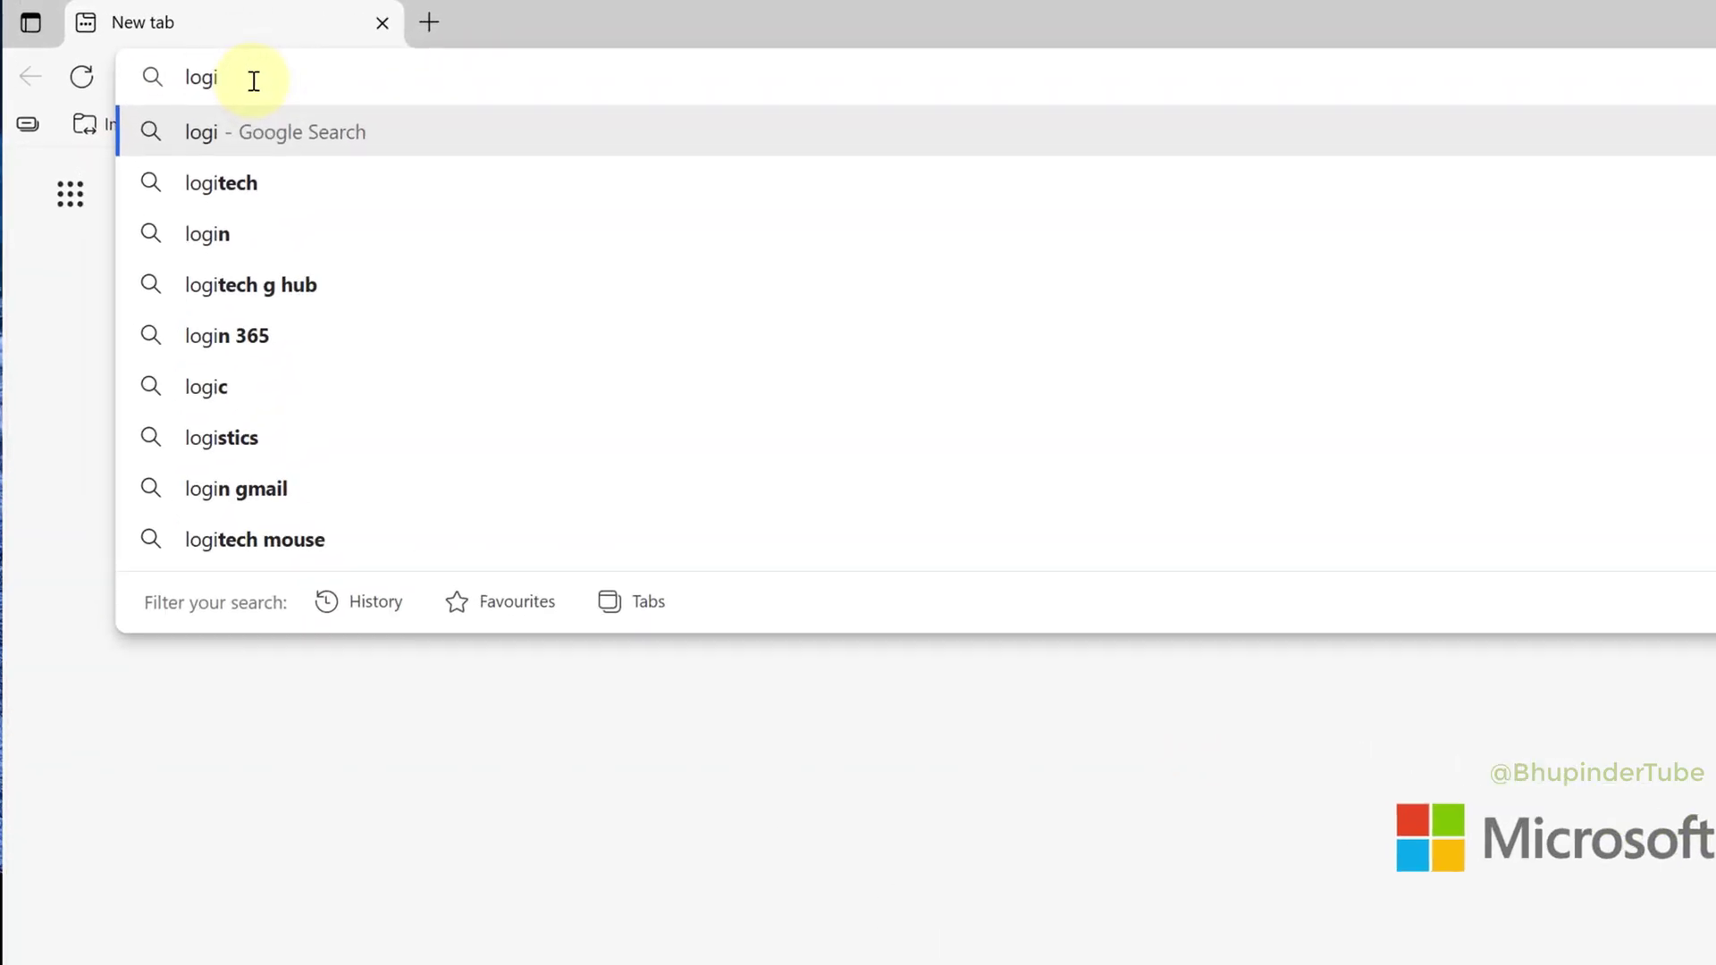
text( options)
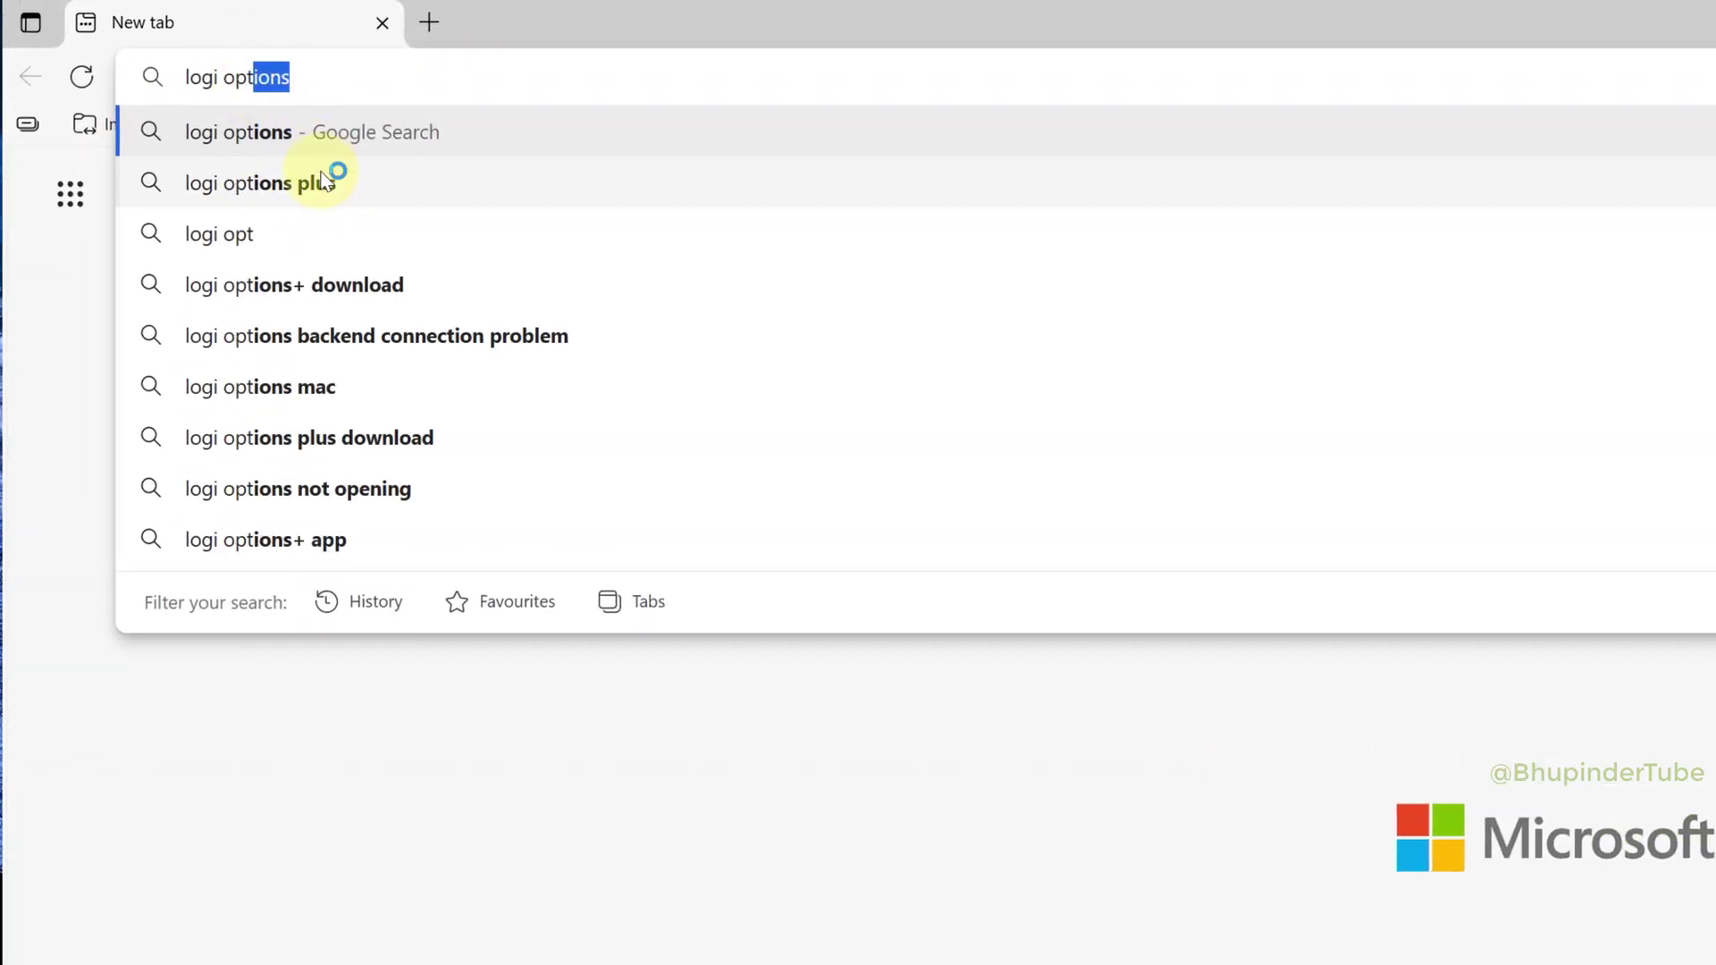
click(327, 181)
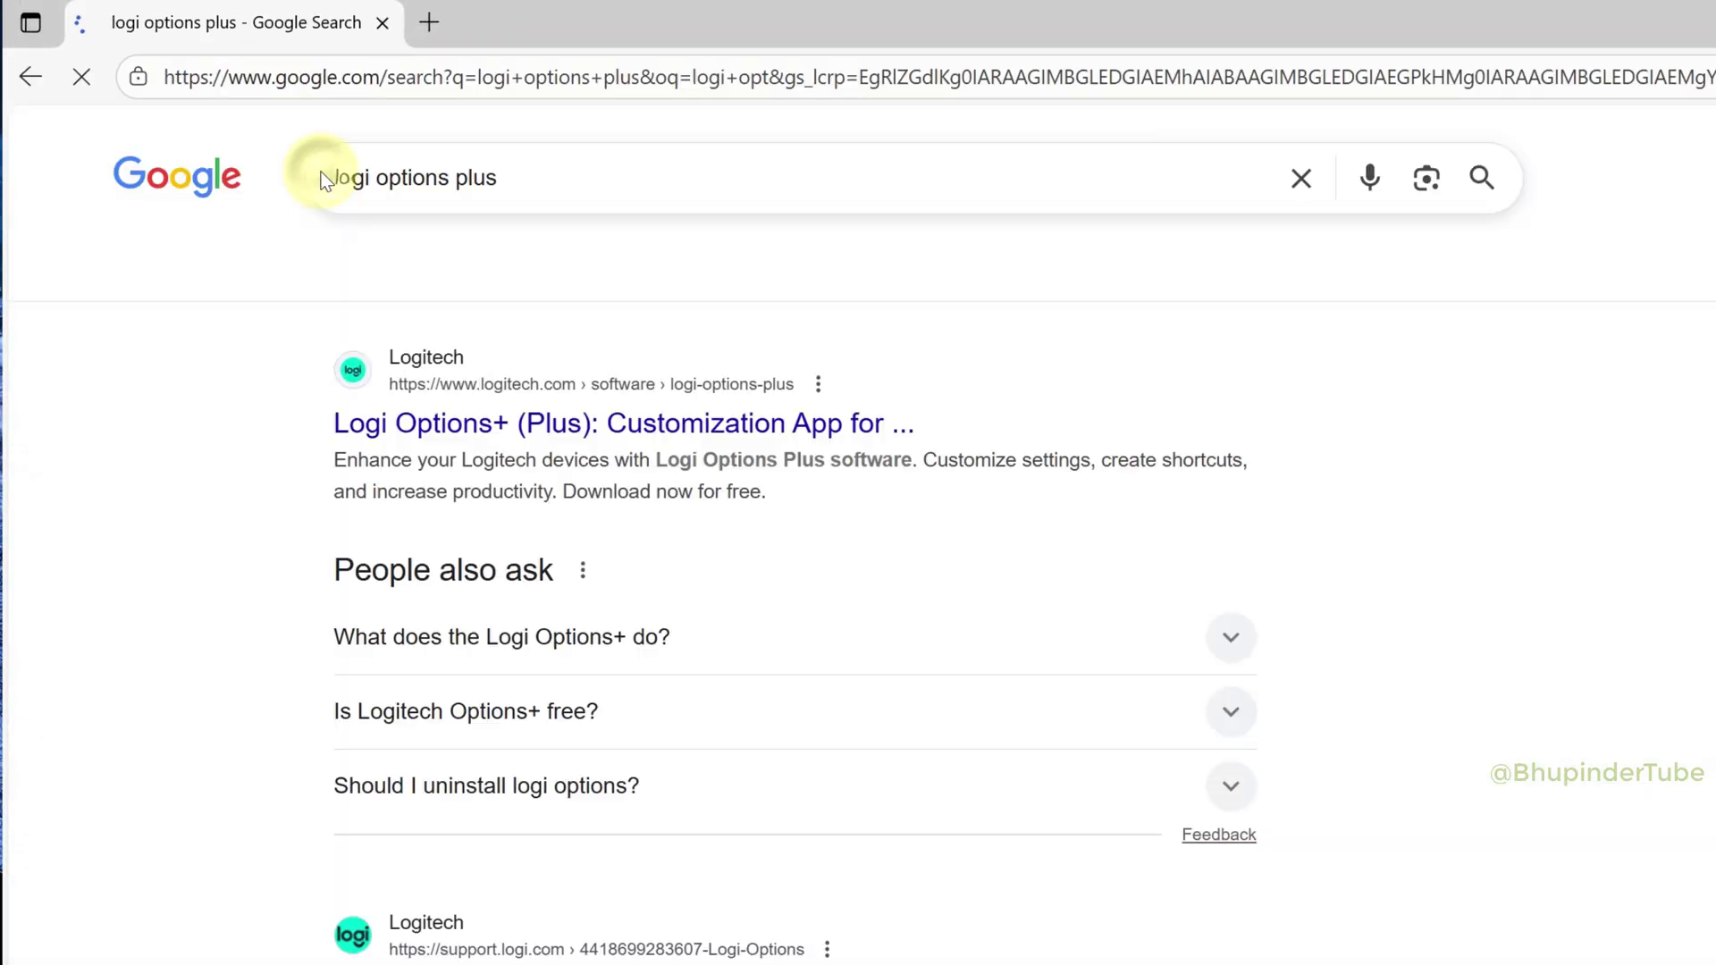
click(844, 443)
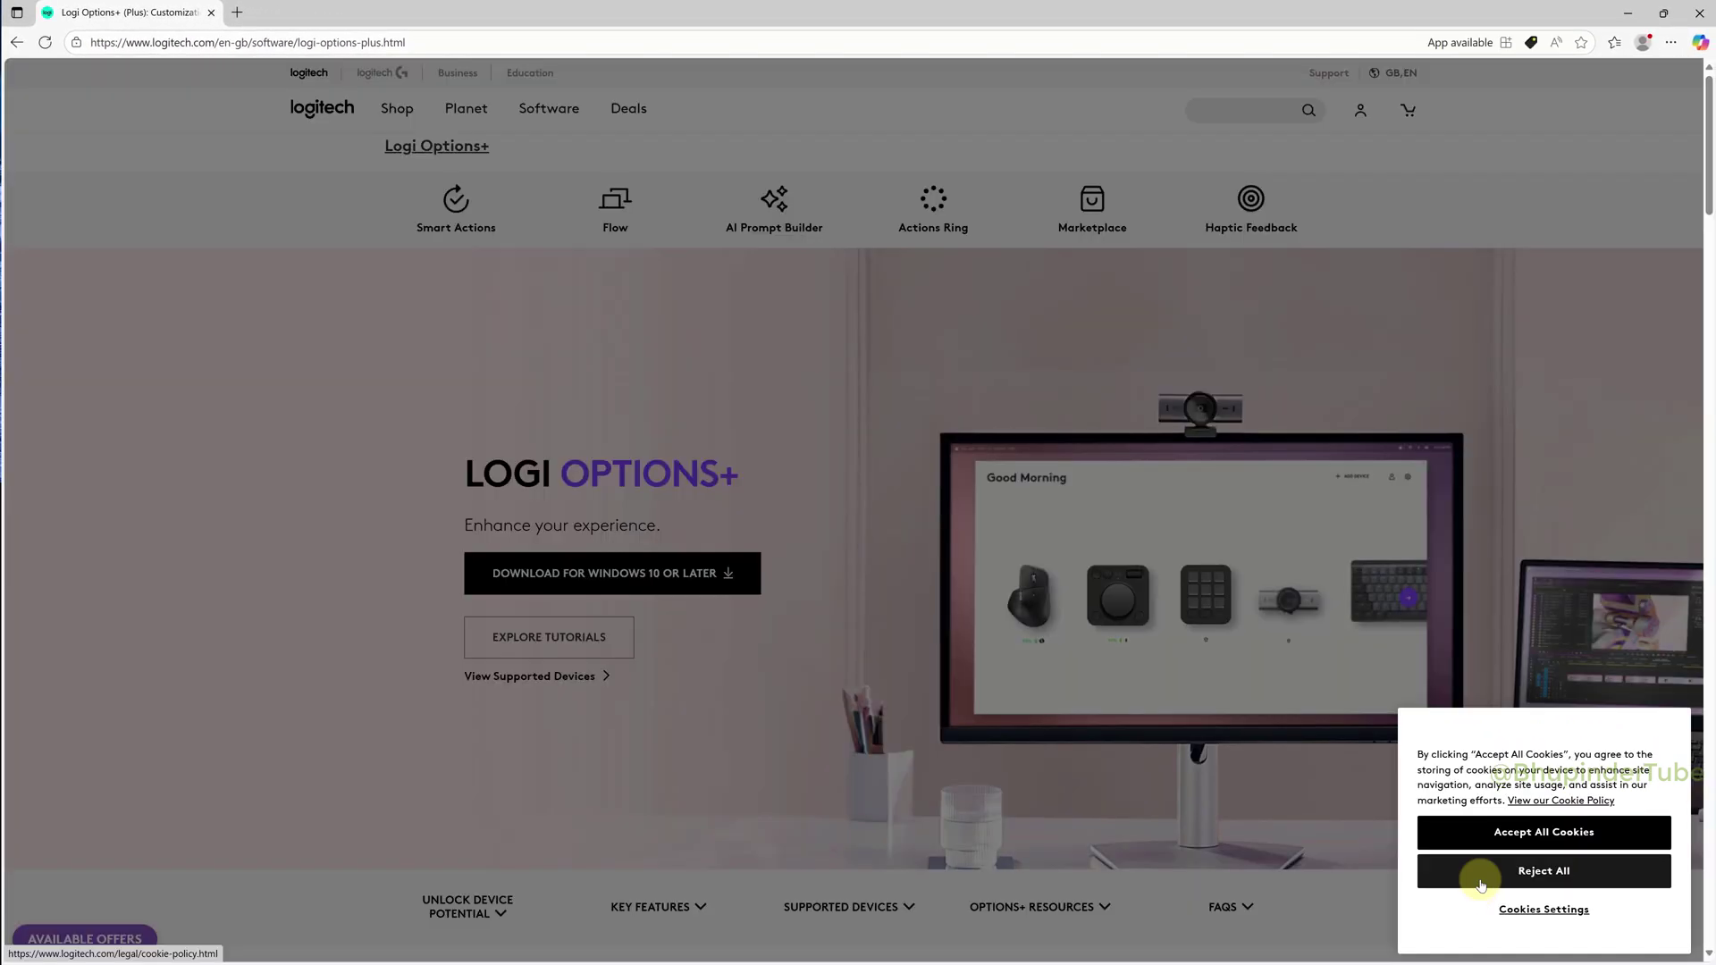
click(1474, 875)
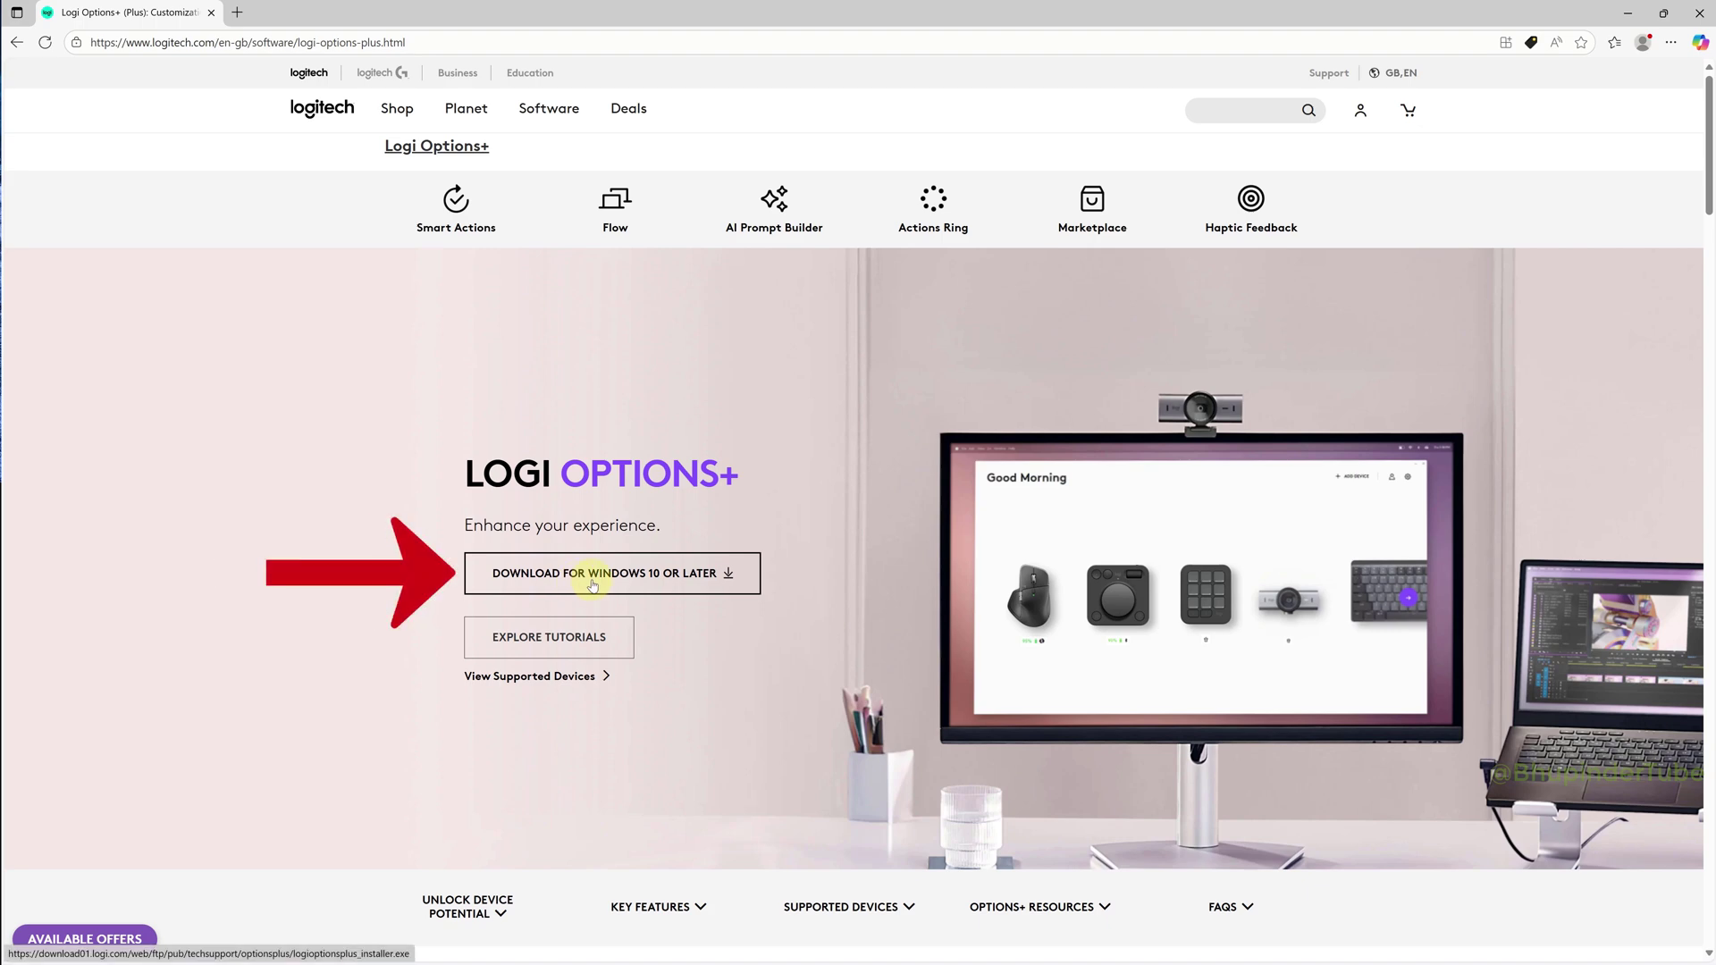
click(591, 583)
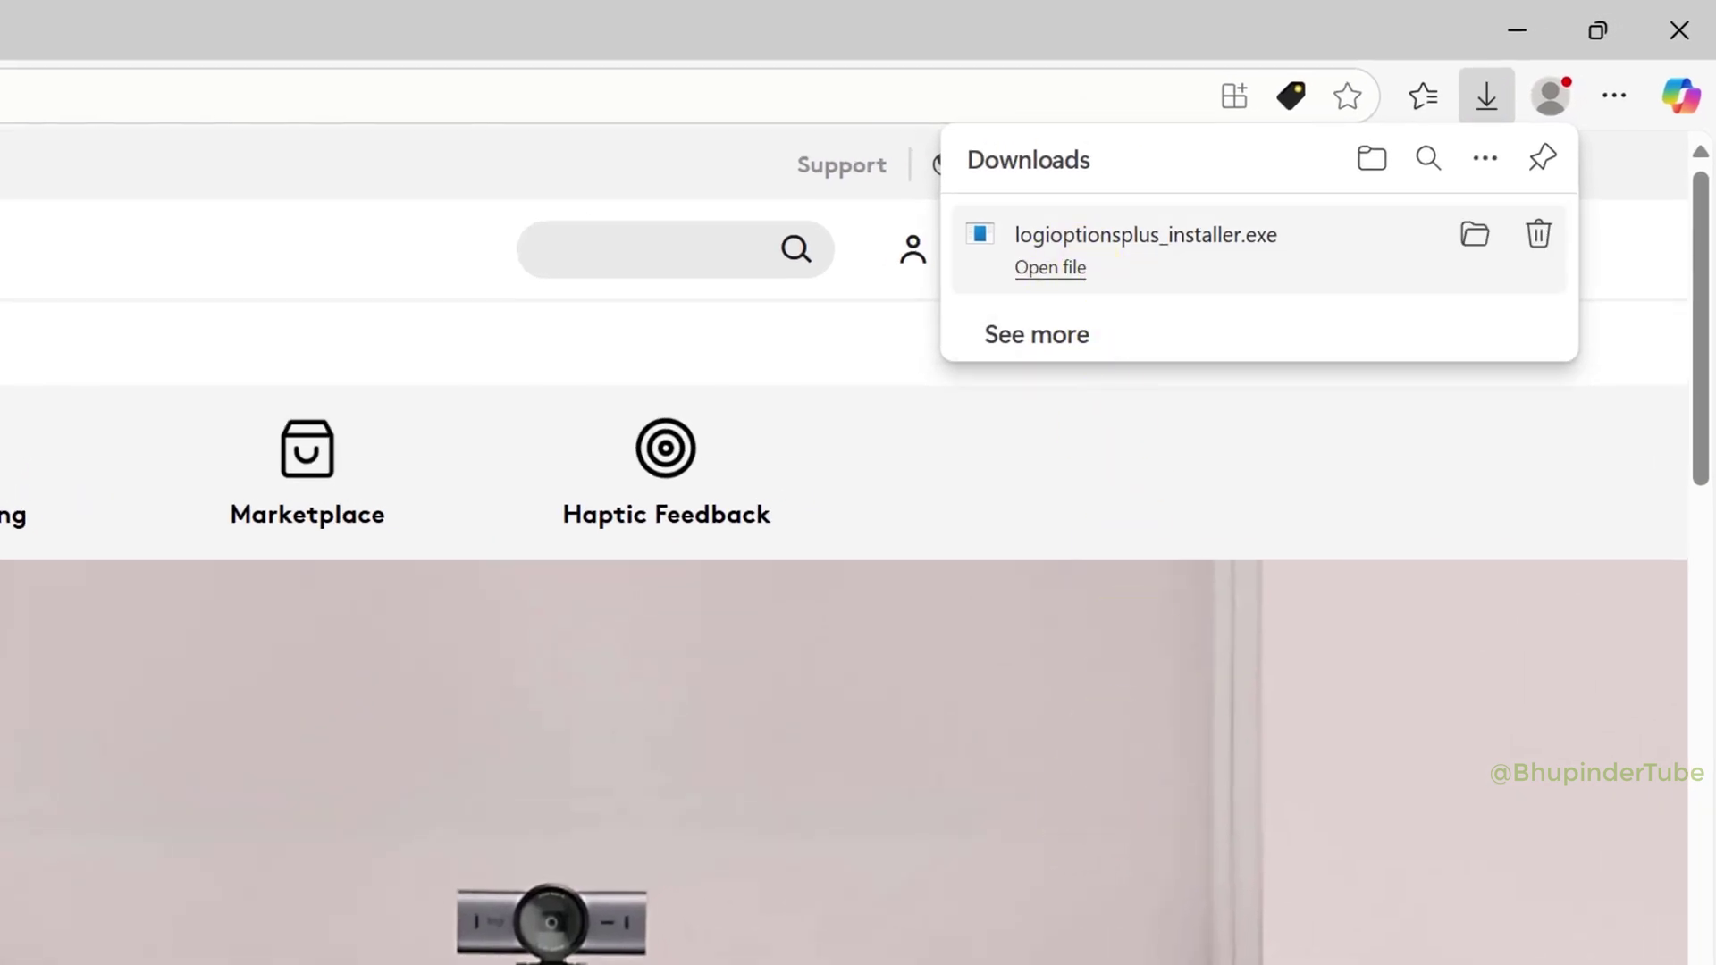
Run logioptionsplus_installer.exe, install Options+, decline usage data sharing and skip login.
click(1069, 269)
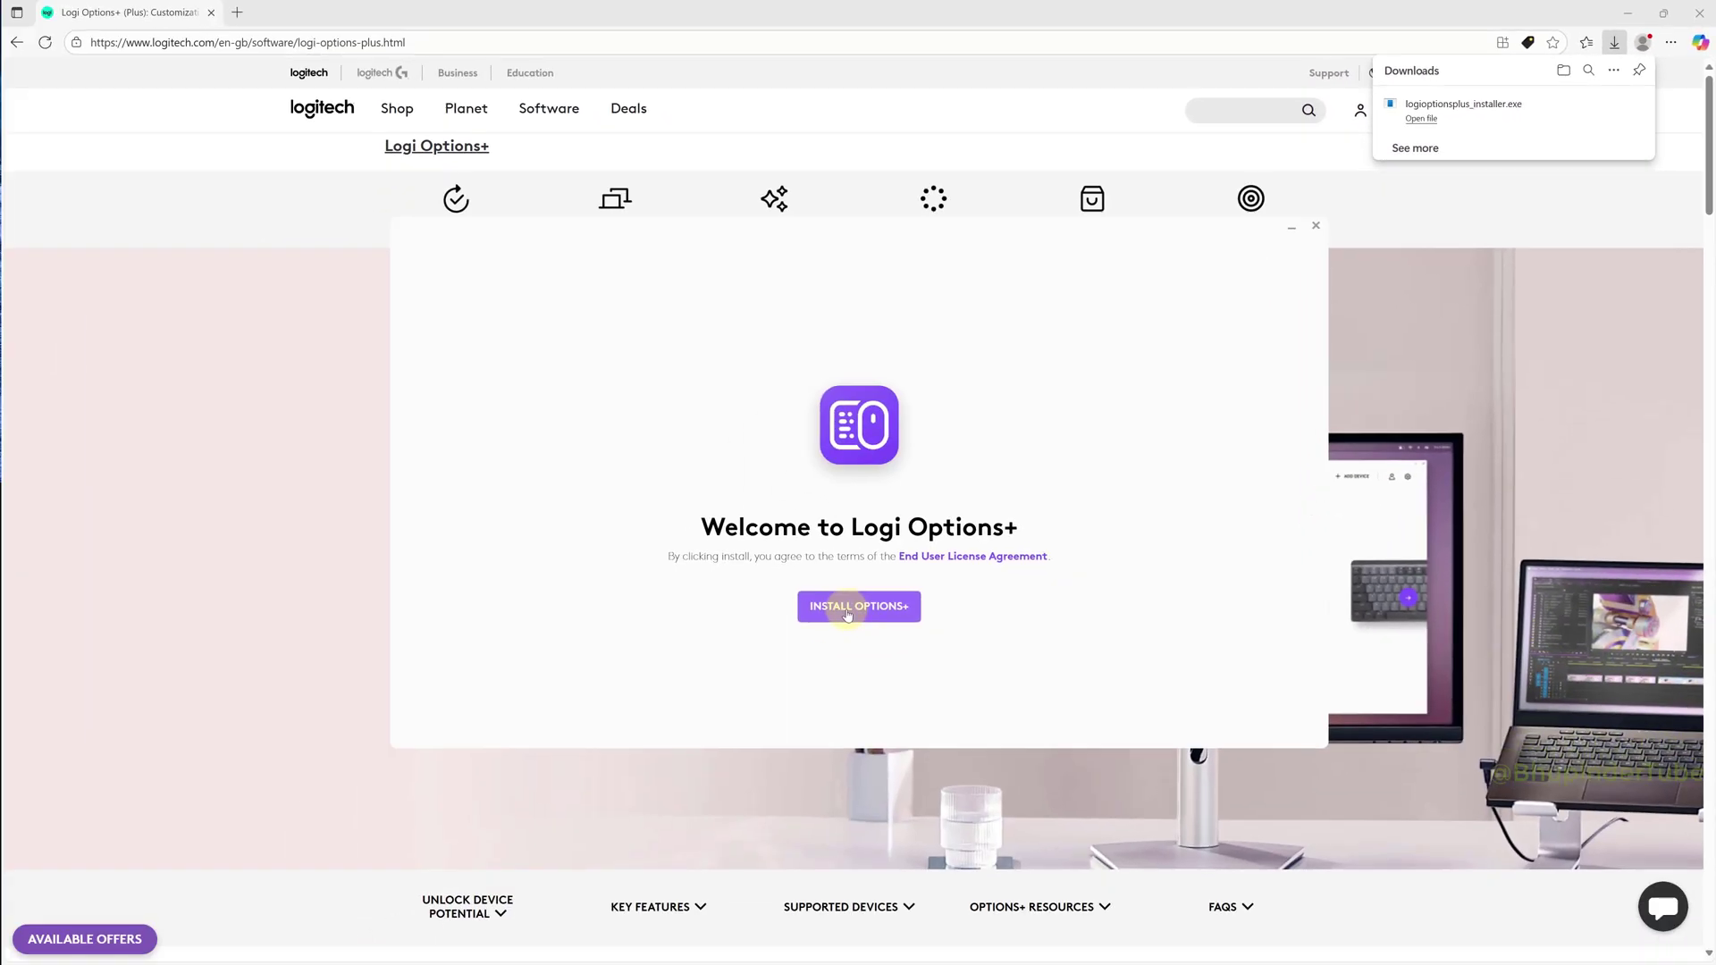
click(847, 615)
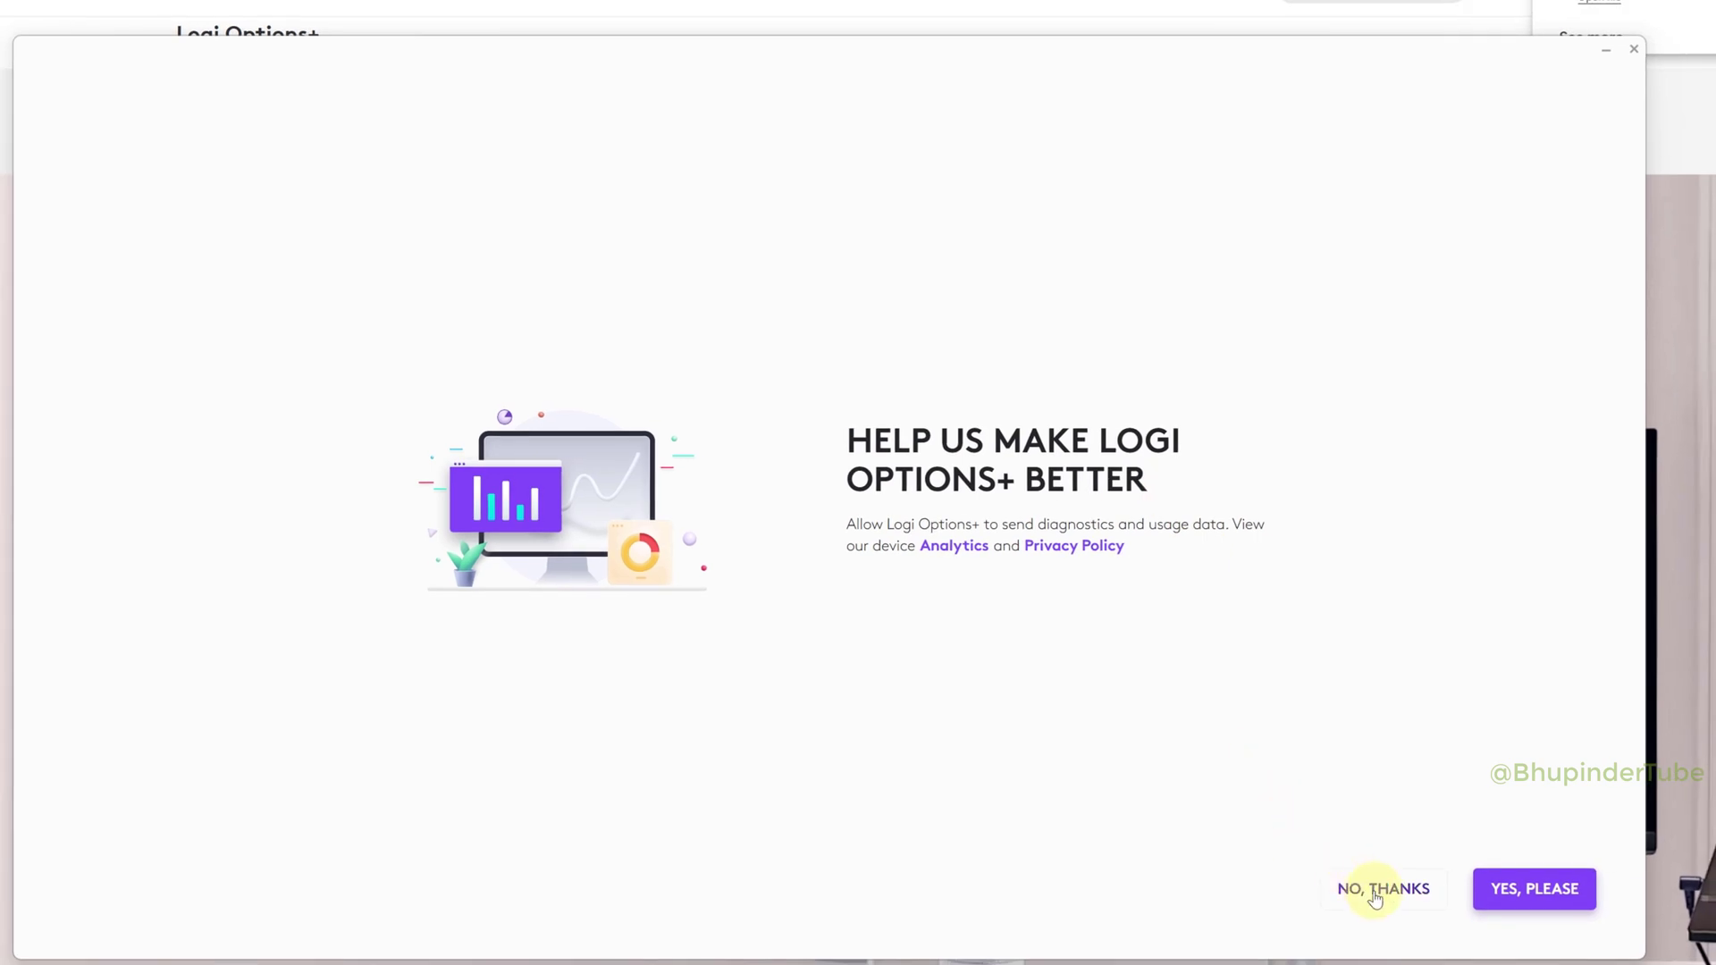
click(1379, 891)
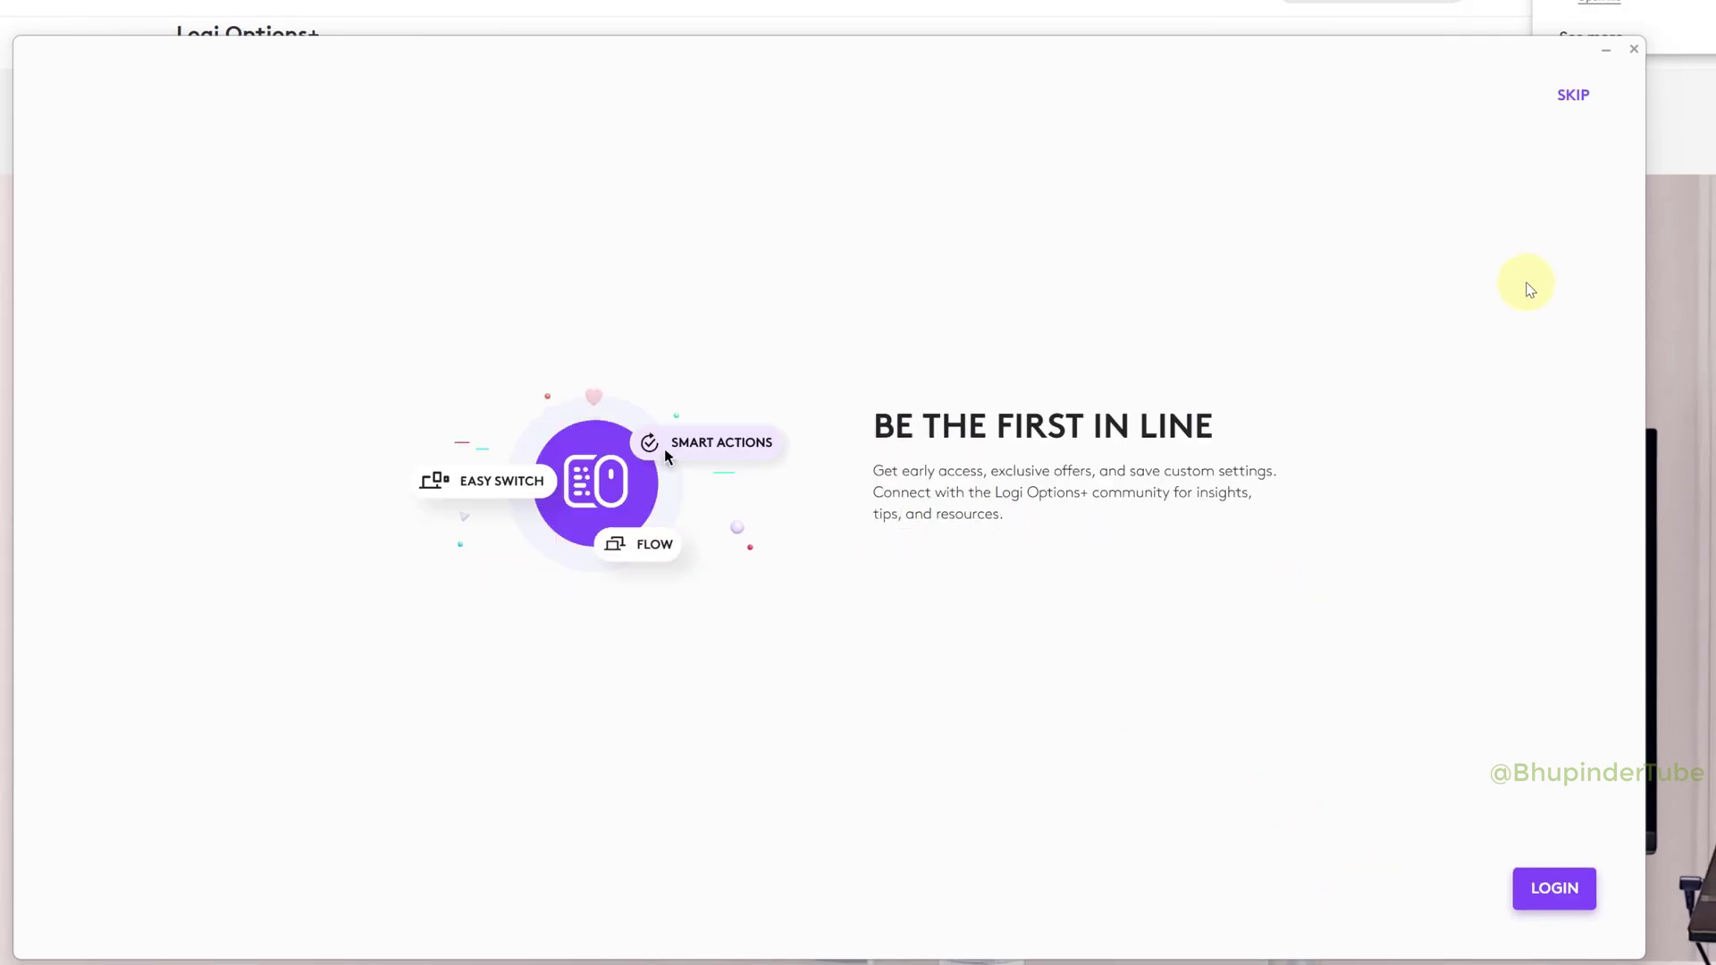
click(1577, 99)
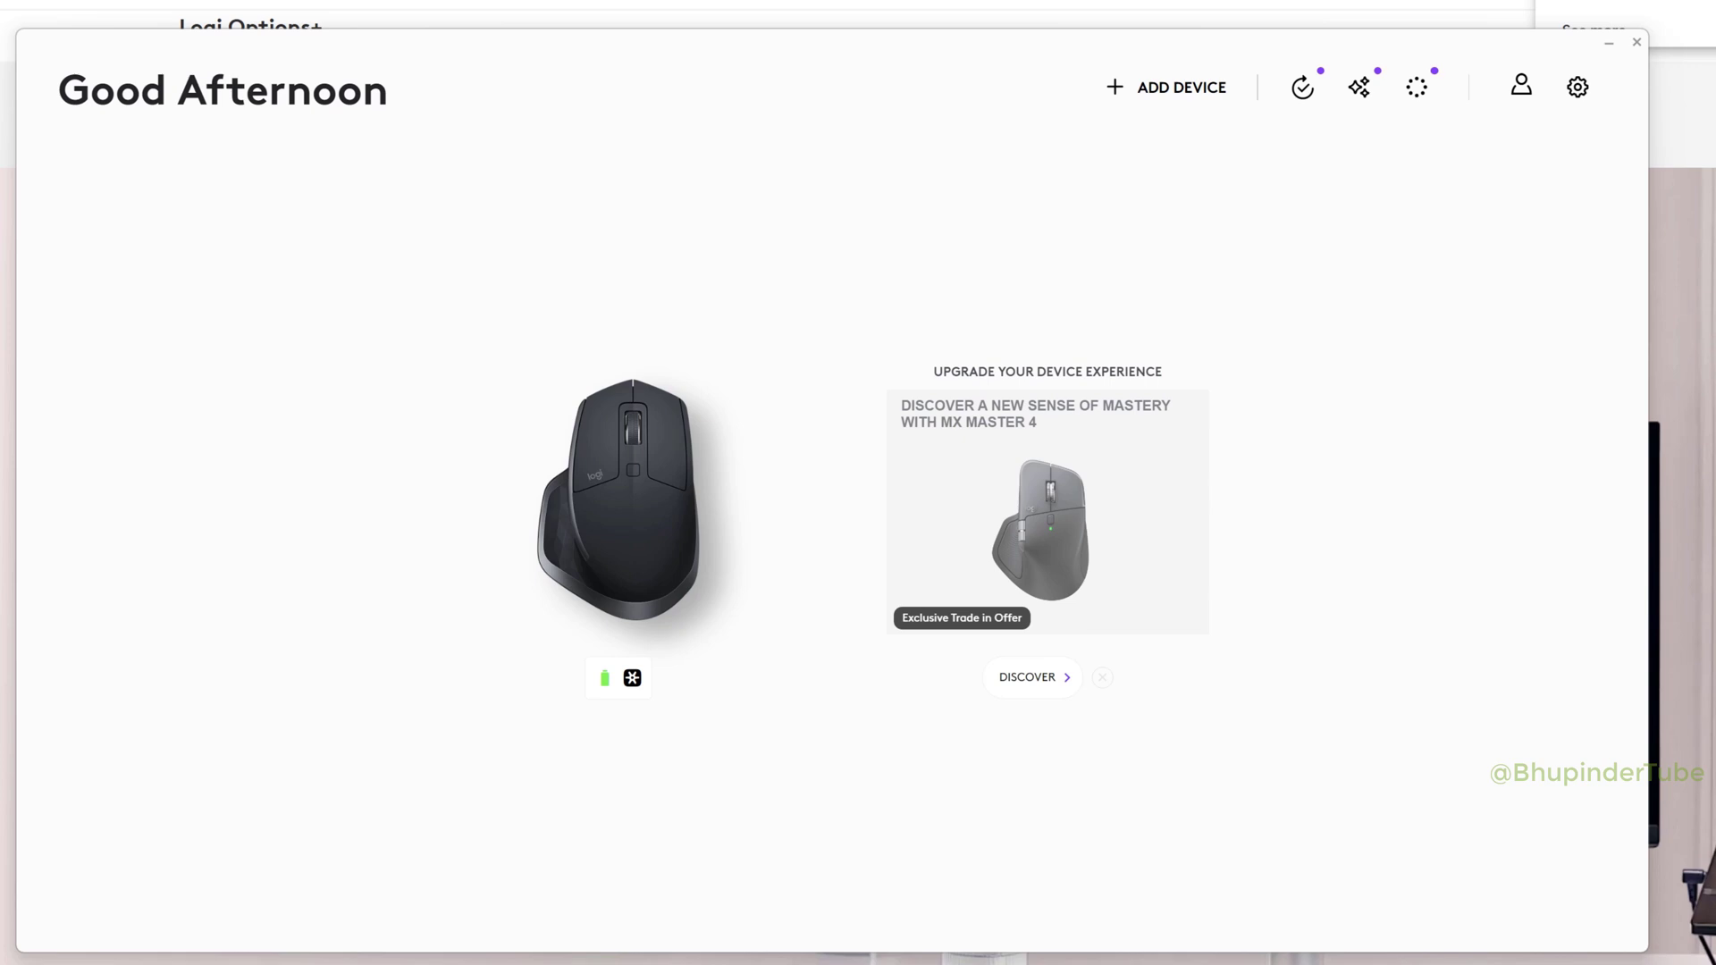
click(625, 945)
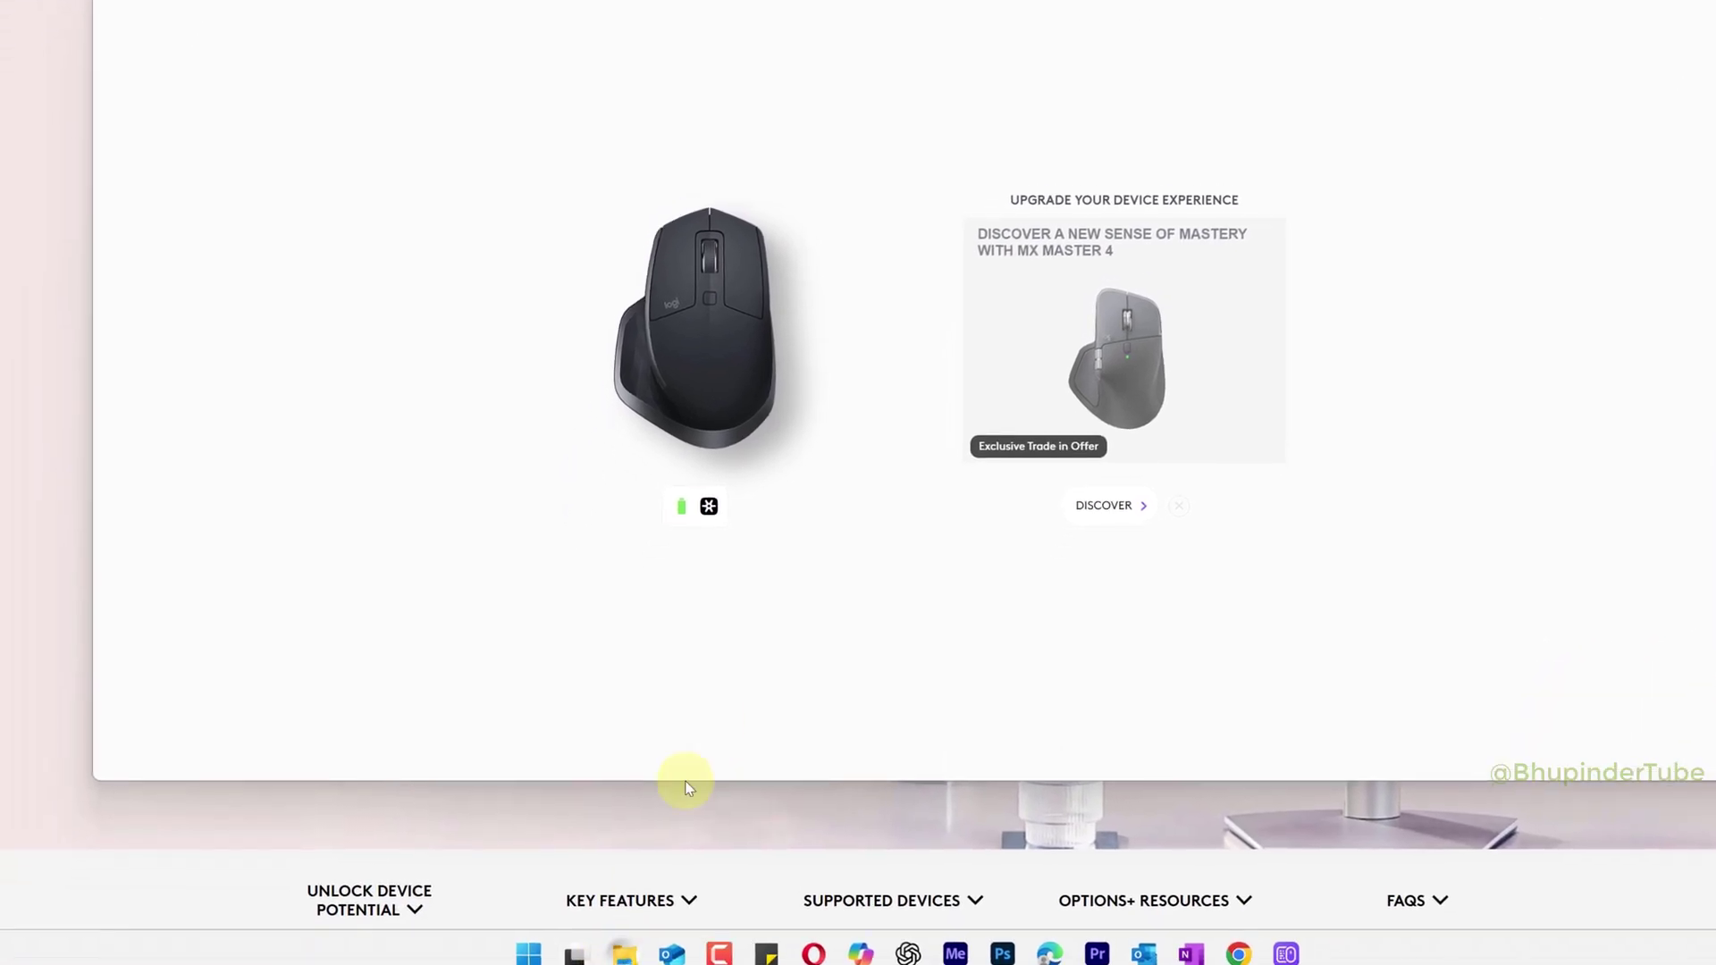
Go to %localappdata% and open the reinstalled app's LogiOptionsPlus folder.
click(861, 148)
text(%localappdata%)
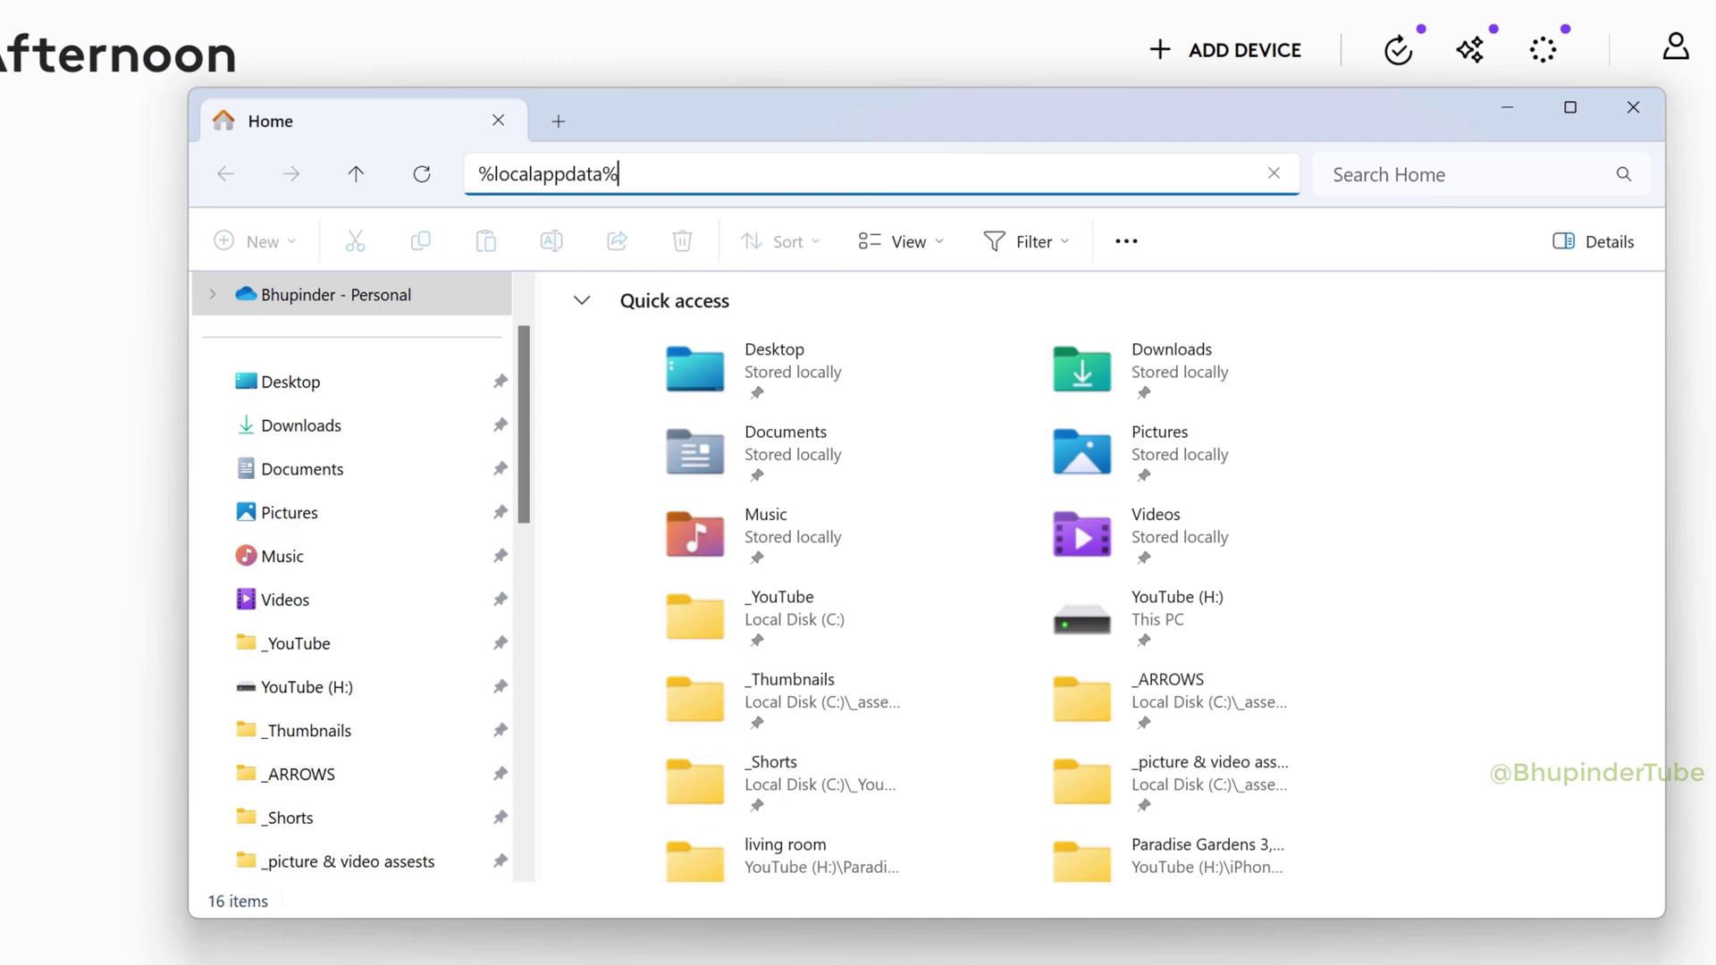
key(Return)
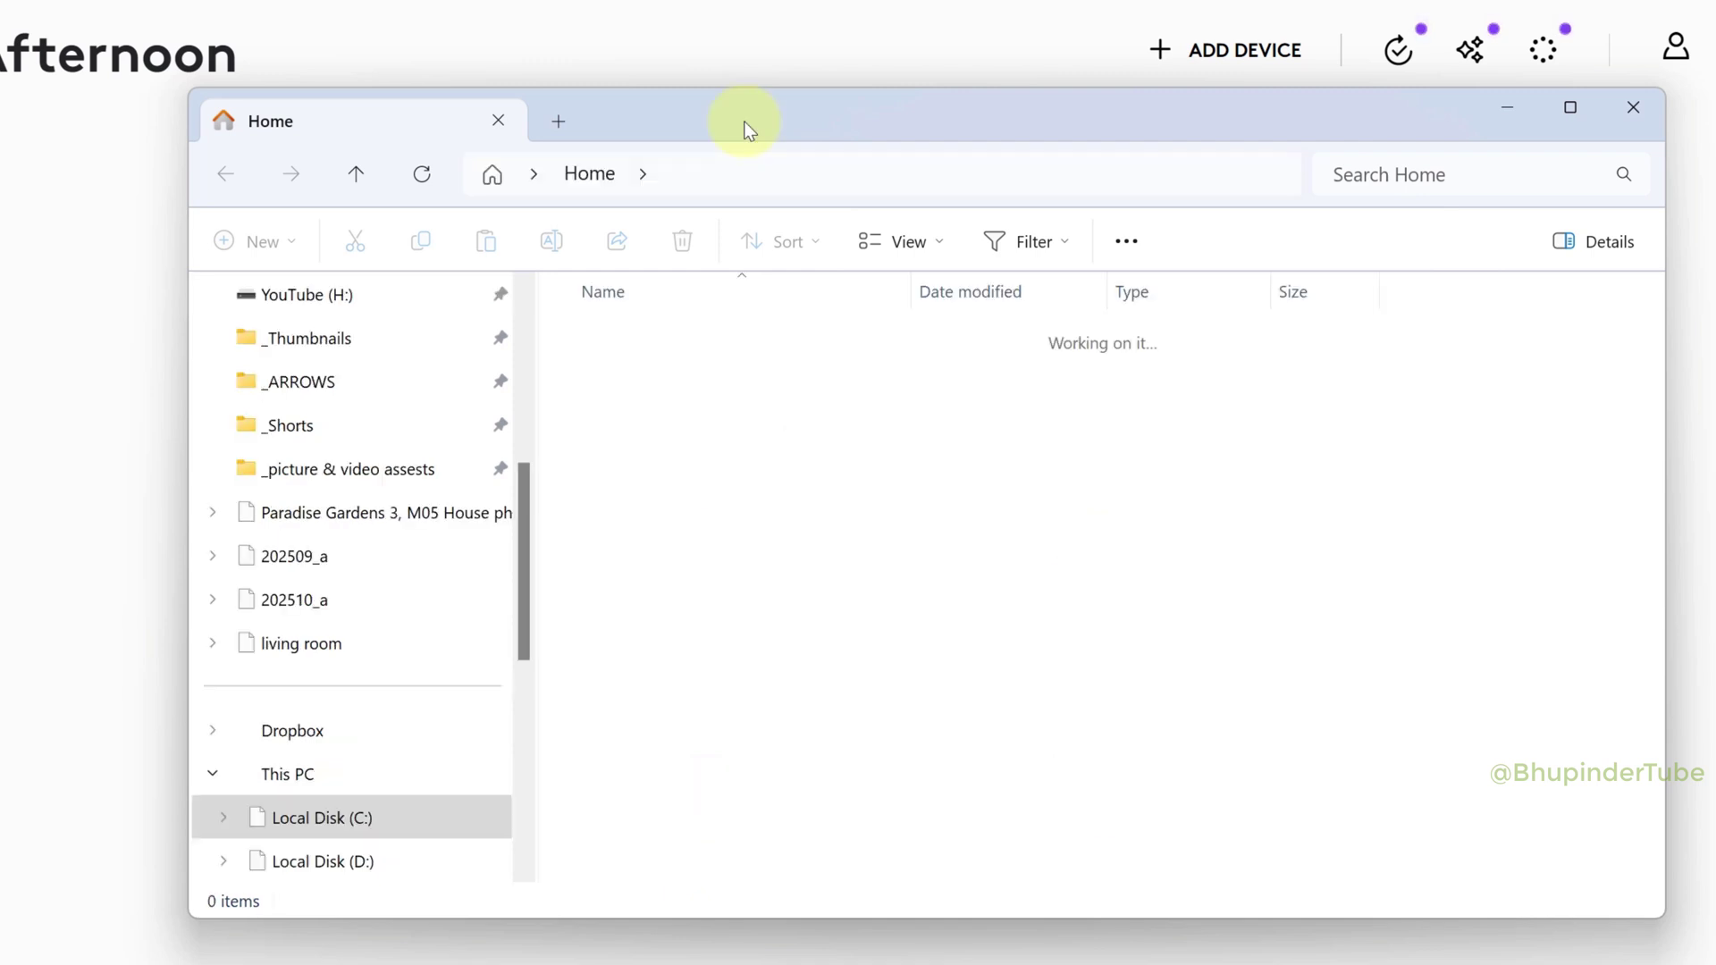
text(lo)
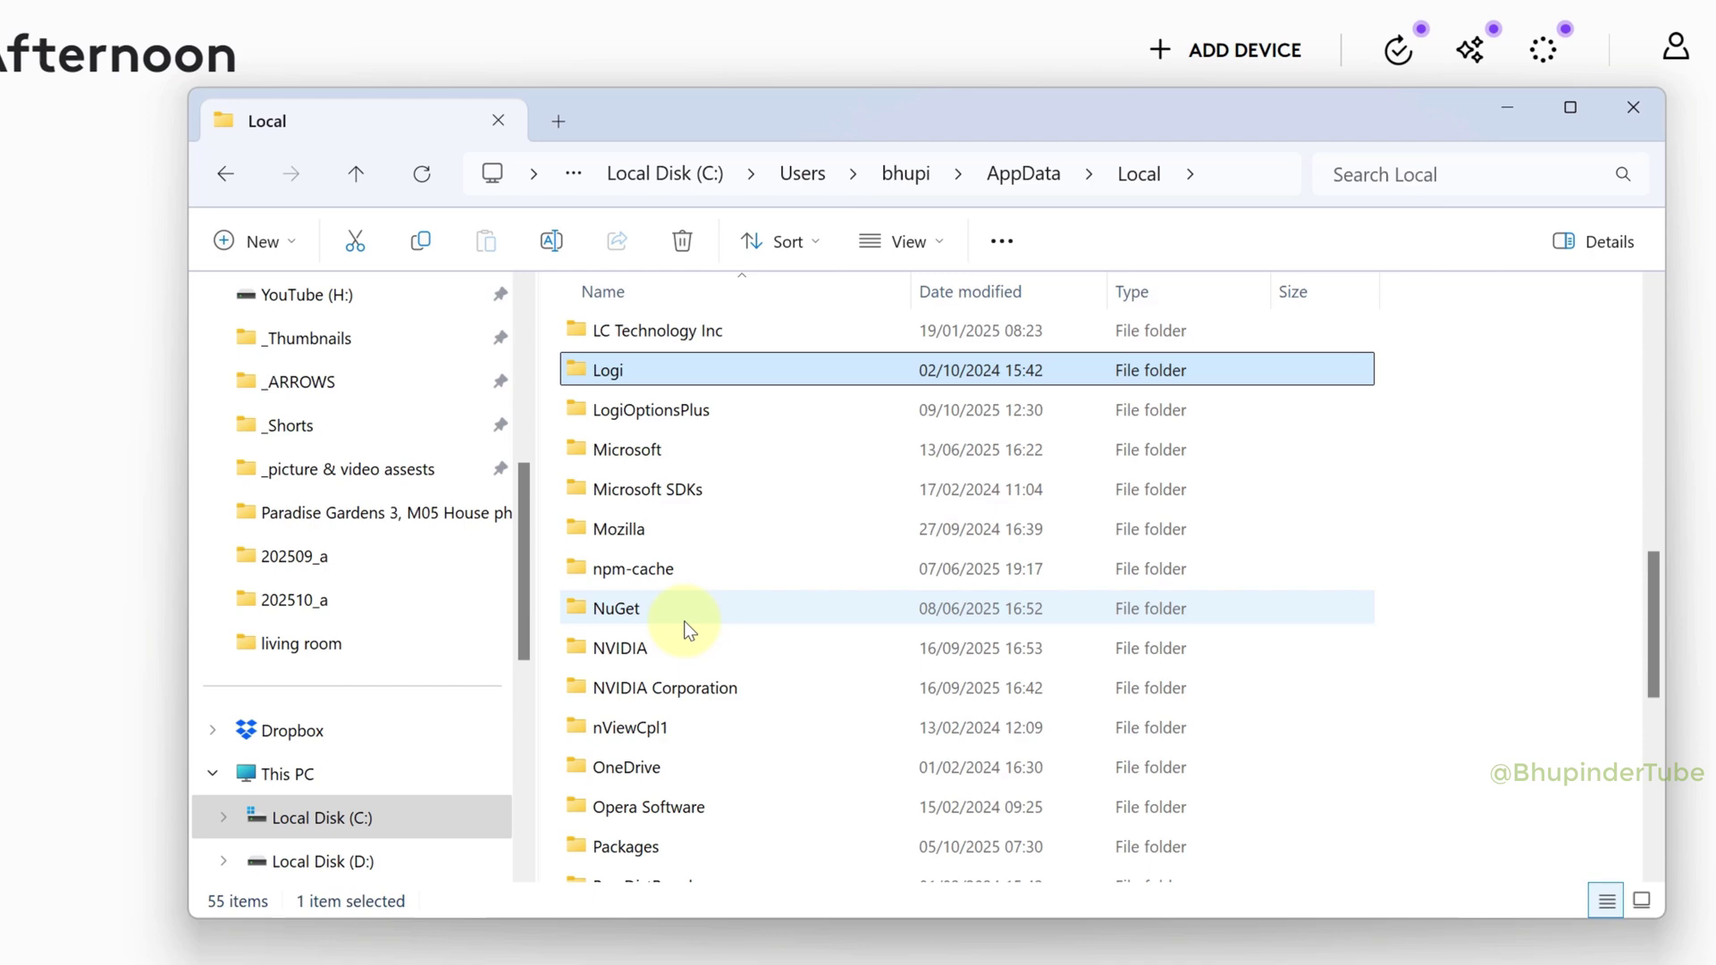
double_click(785, 417)
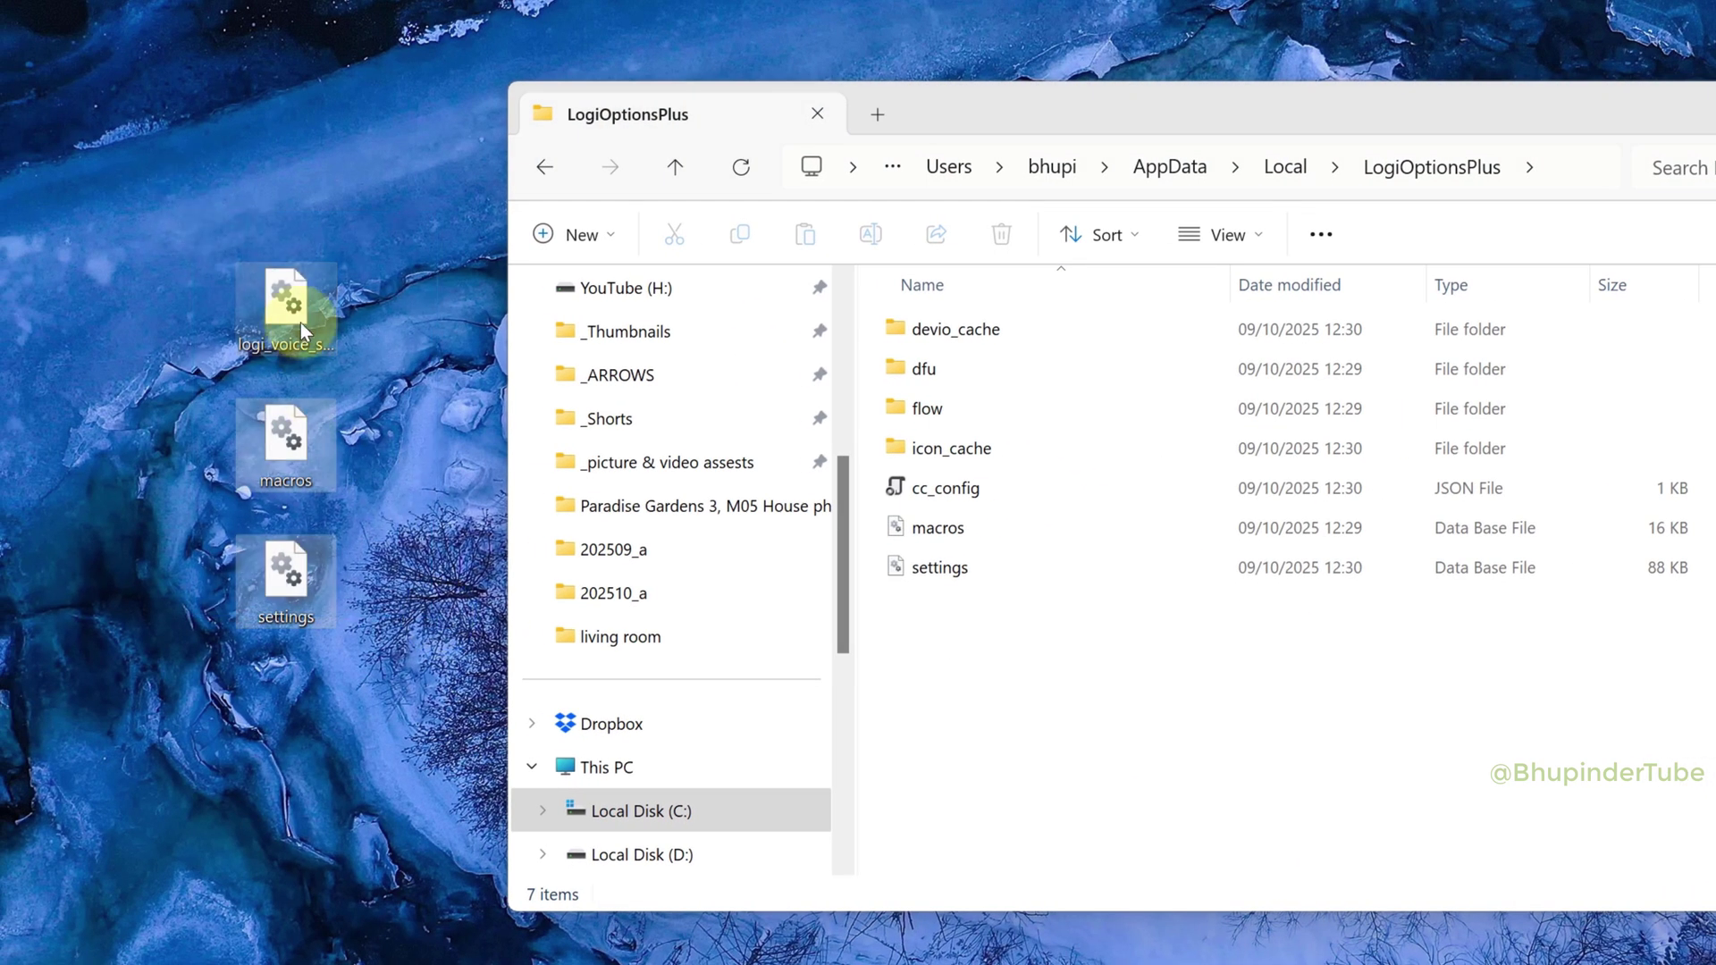
Drag the three desktop backups into LogiOptionsPlus, choosing Replace and granting administrator permission.
drag(317, 324, 1064, 651)
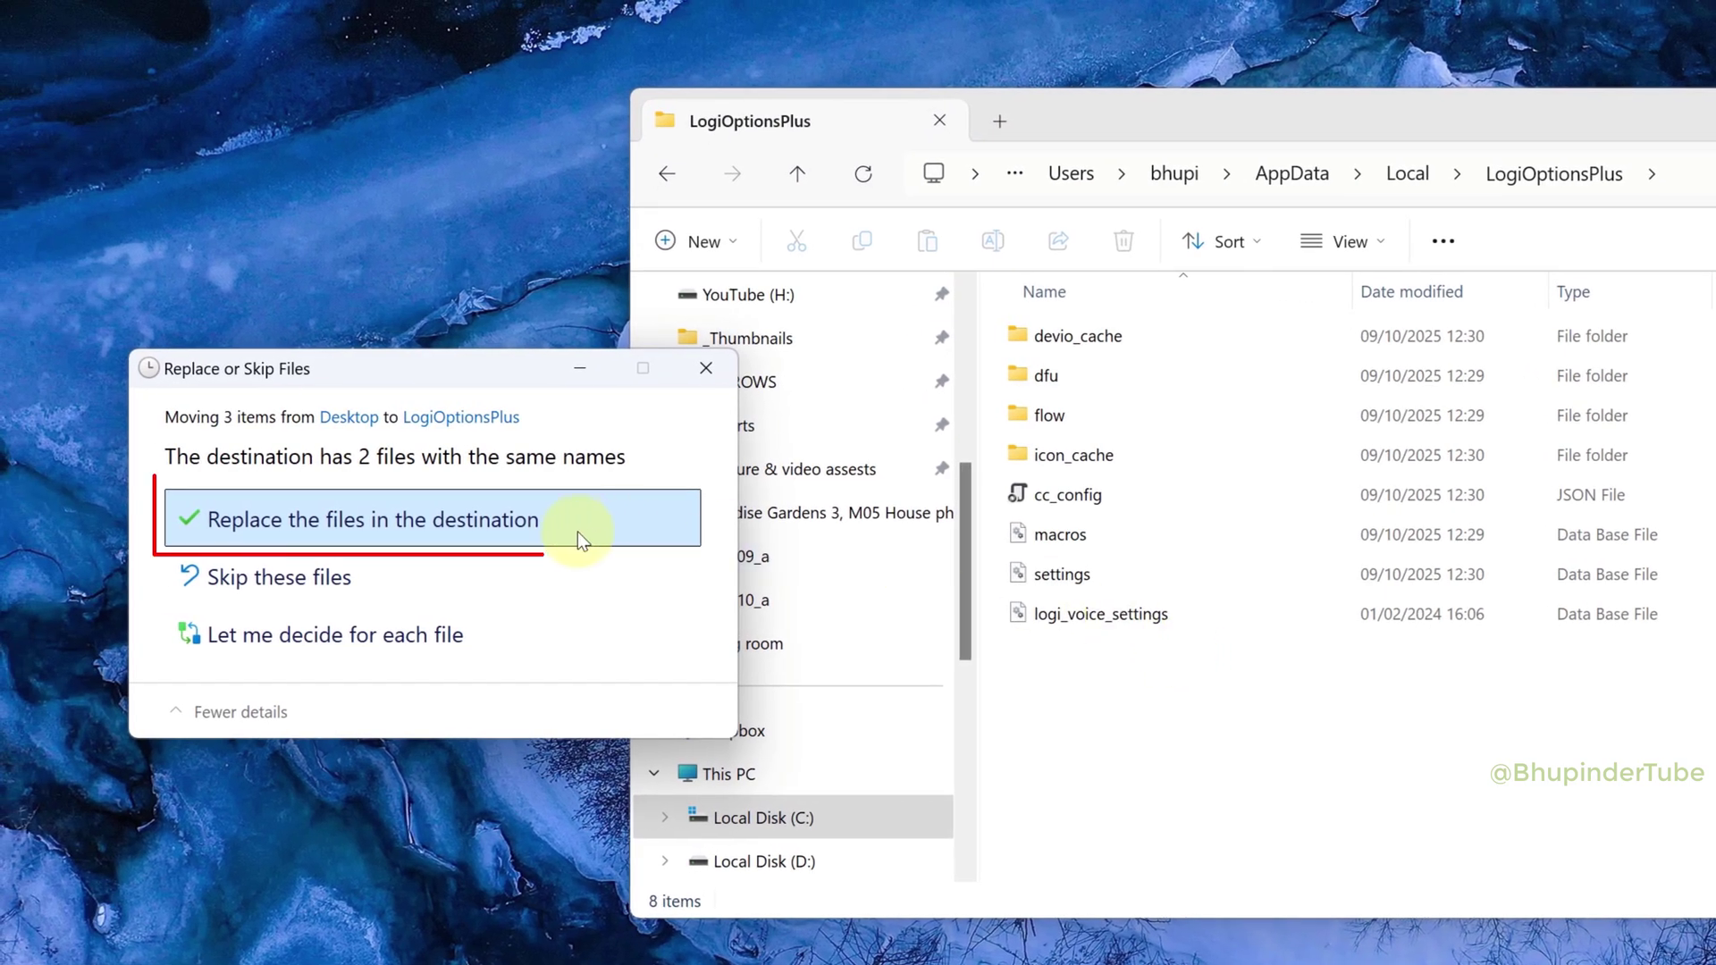
click(508, 518)
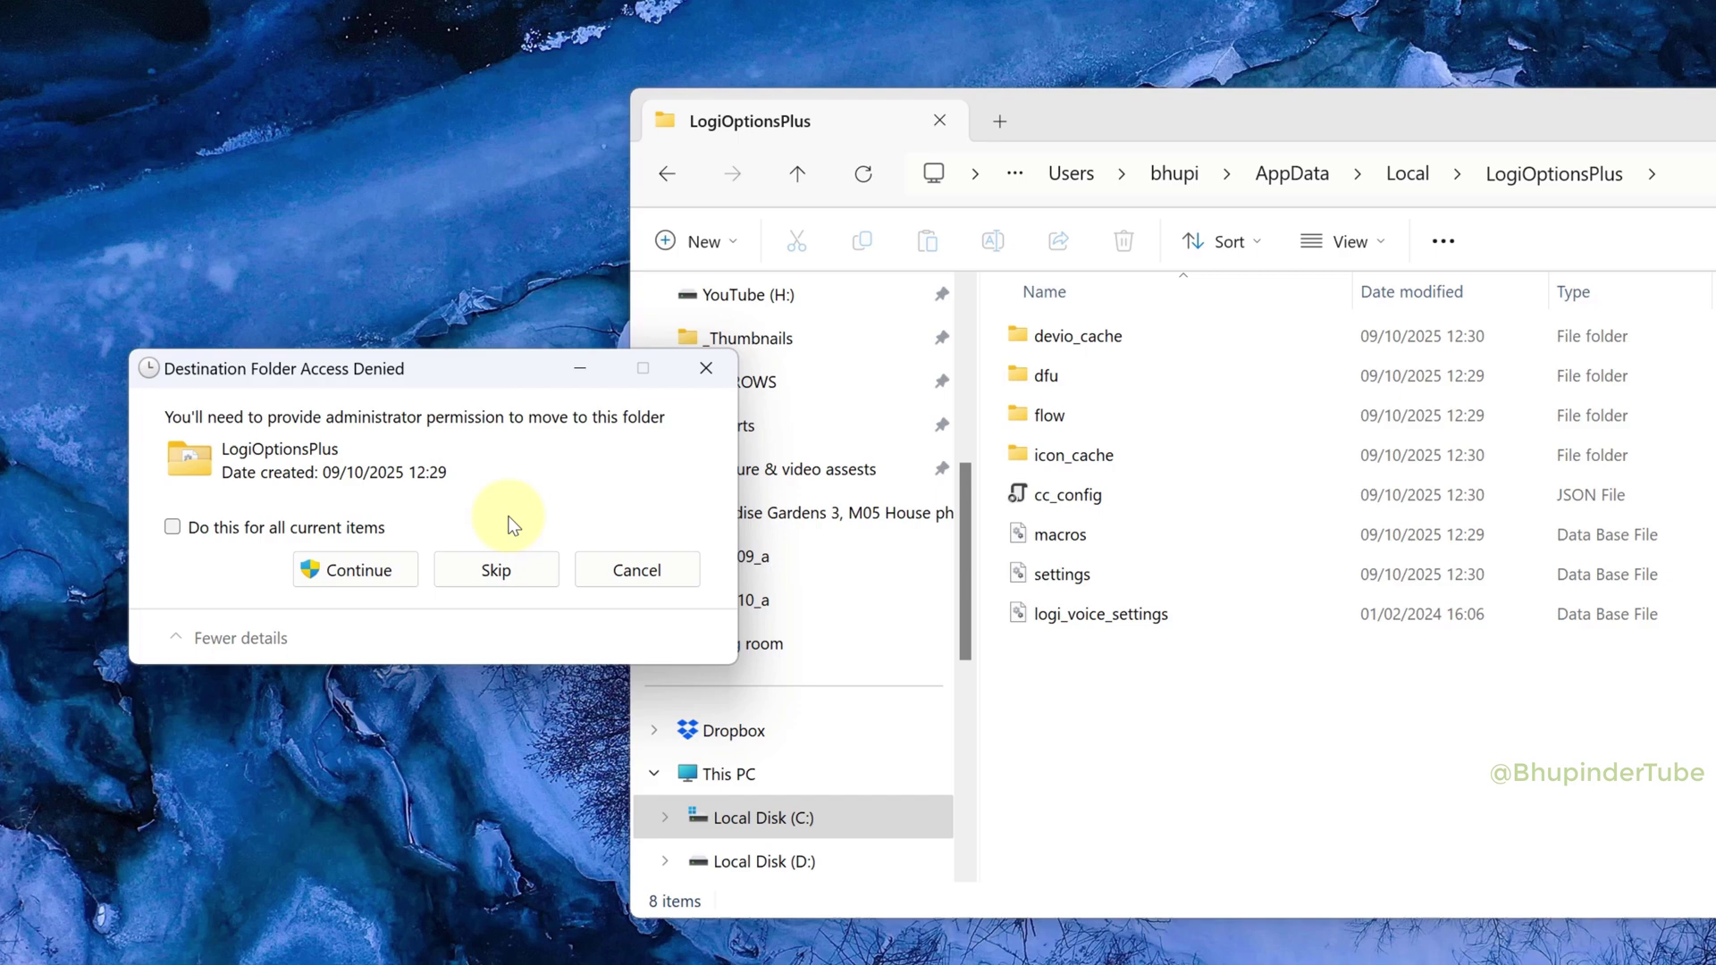
click(393, 574)
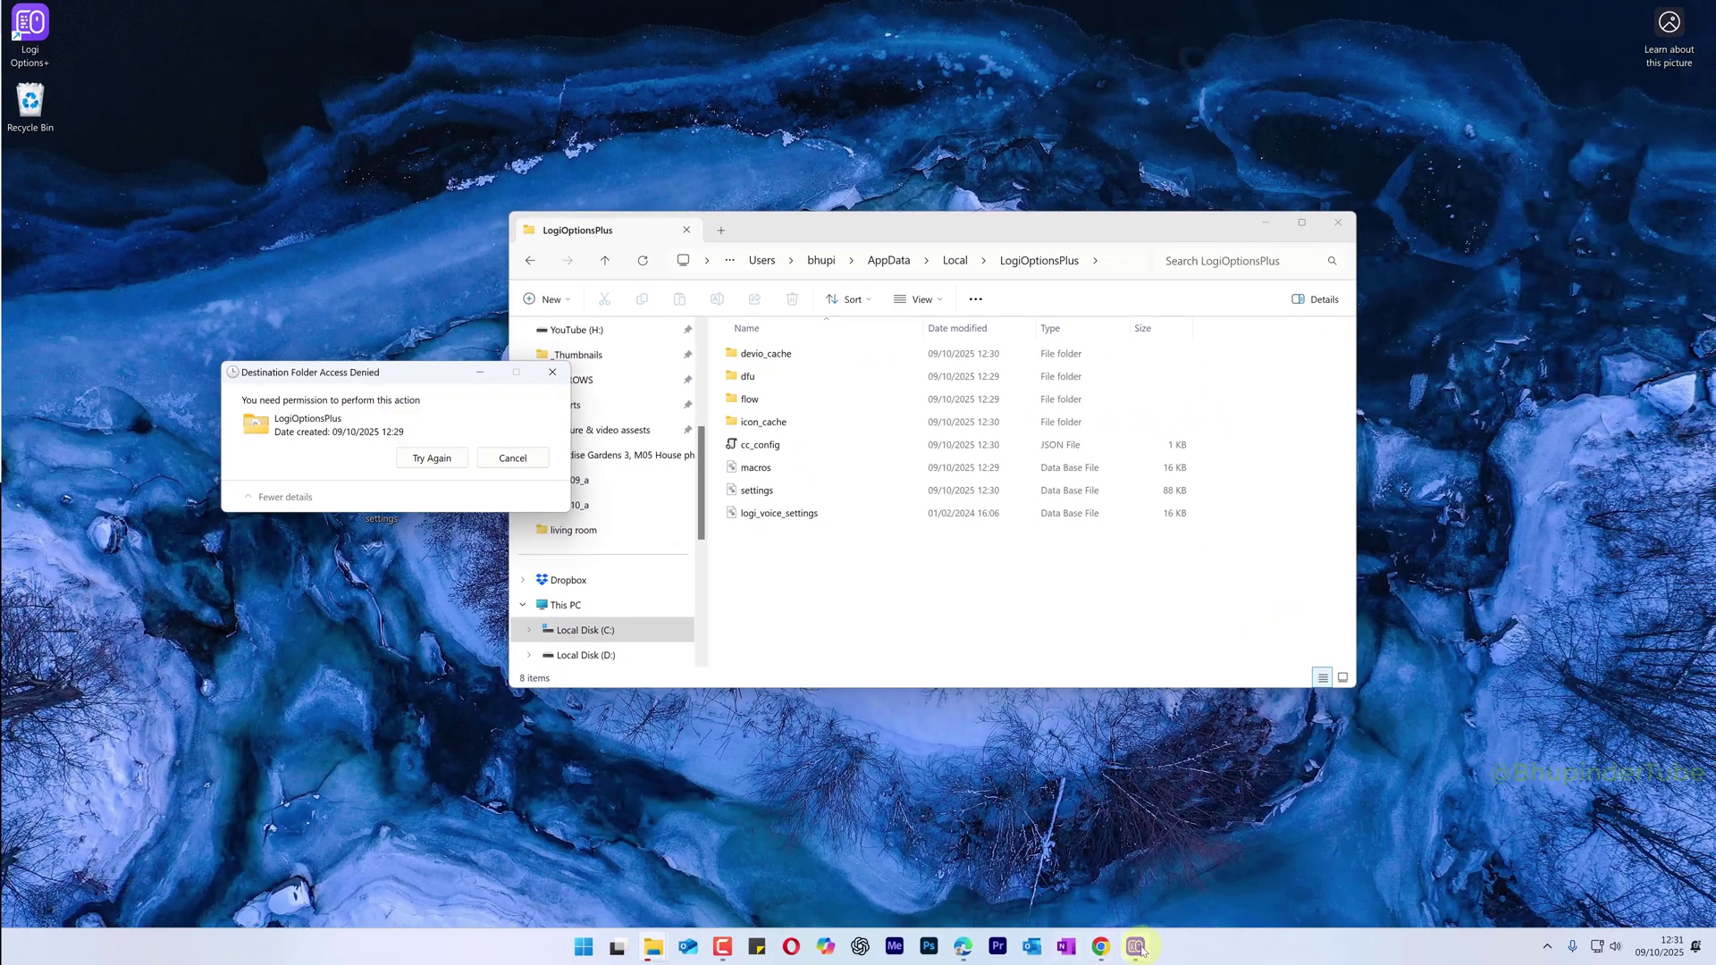
Close Logi Options+, end its Agent, AppBroker and Updater processes, then retry replacing the settings files.
click(1141, 950)
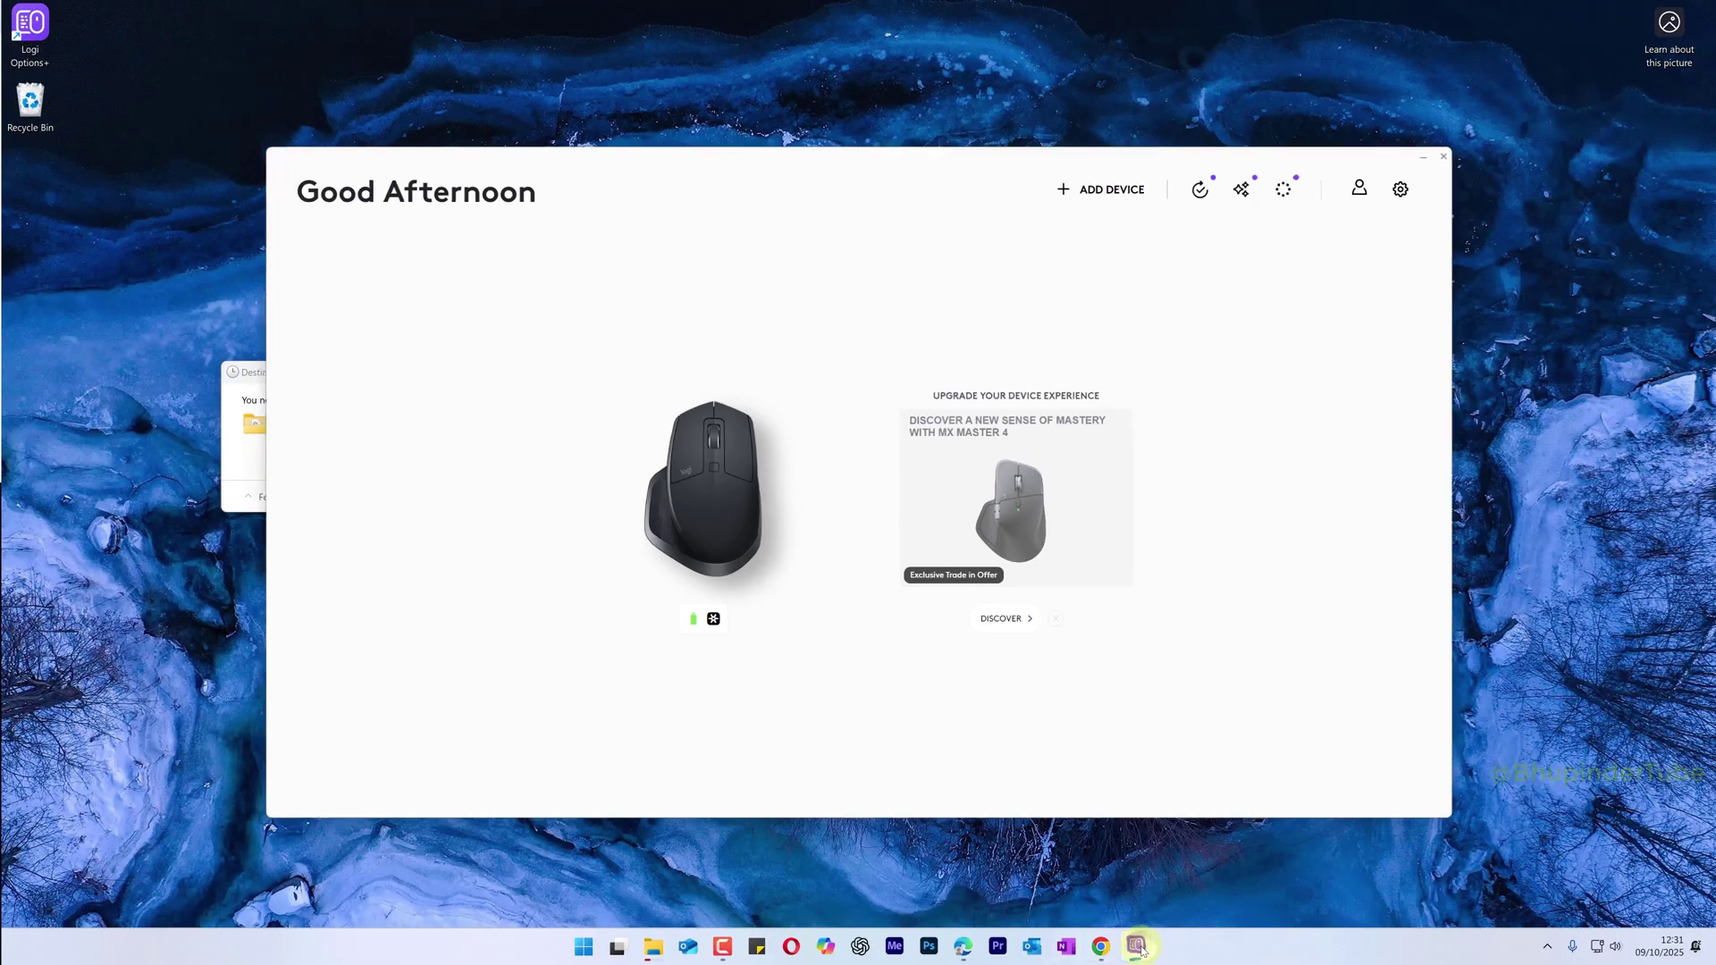
click(1439, 154)
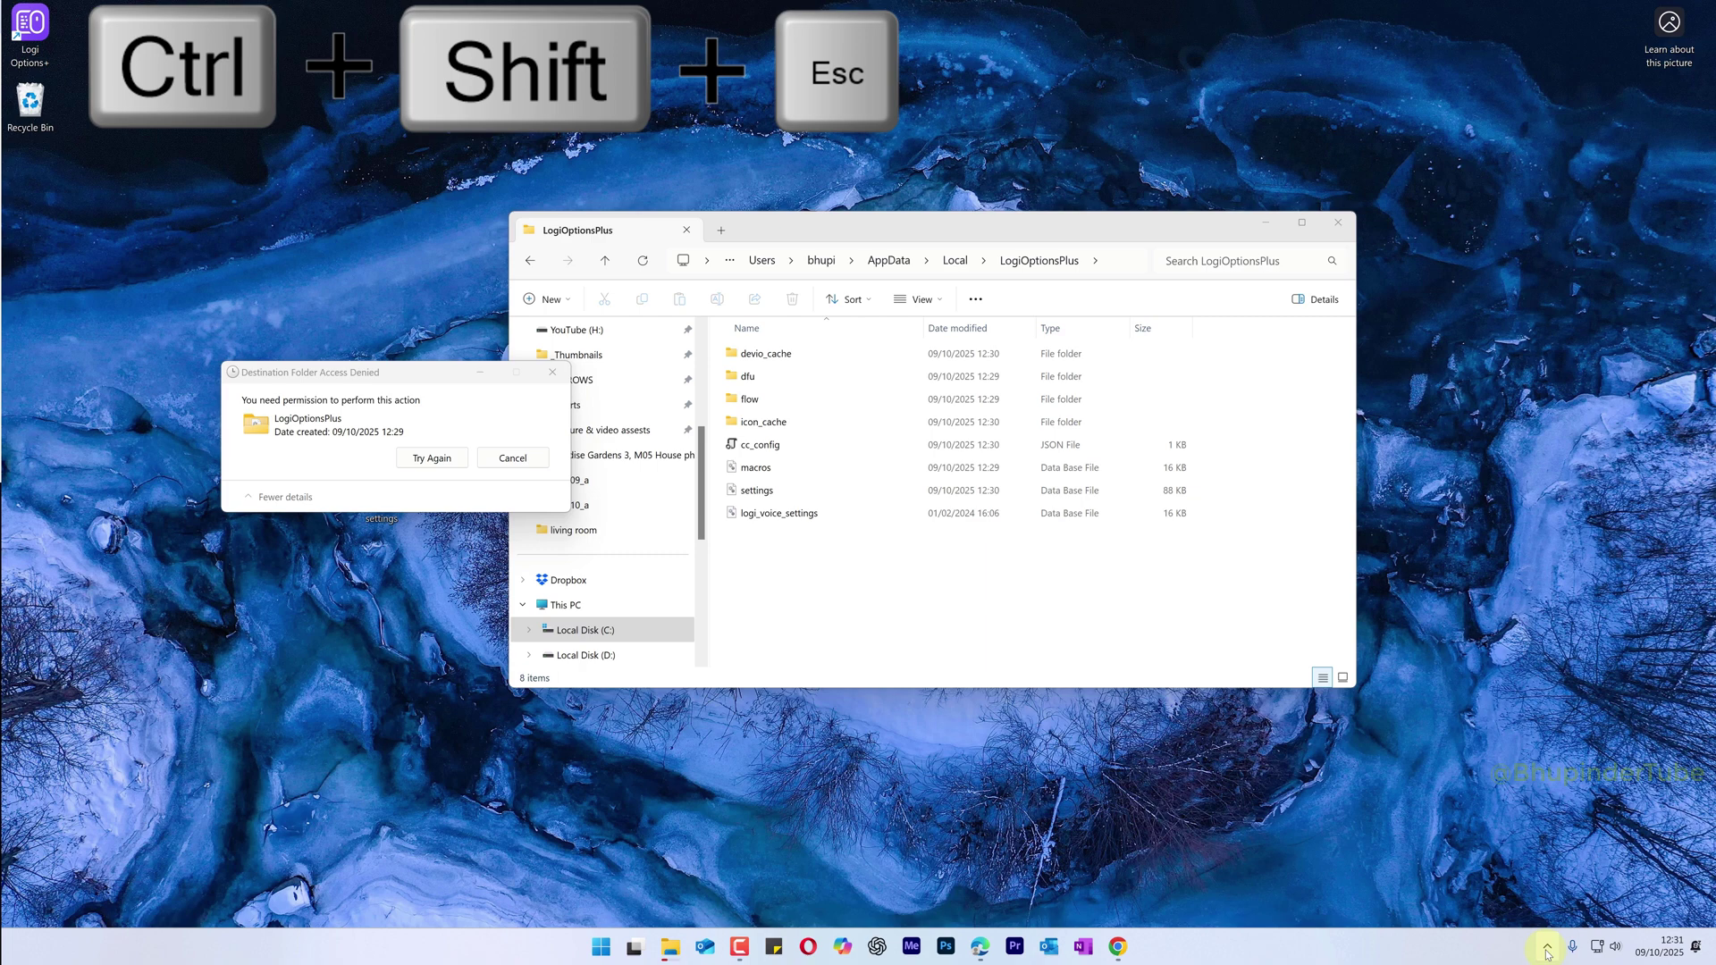
key(ctrl+shift+Escape)
click(783, 171)
text(lo)
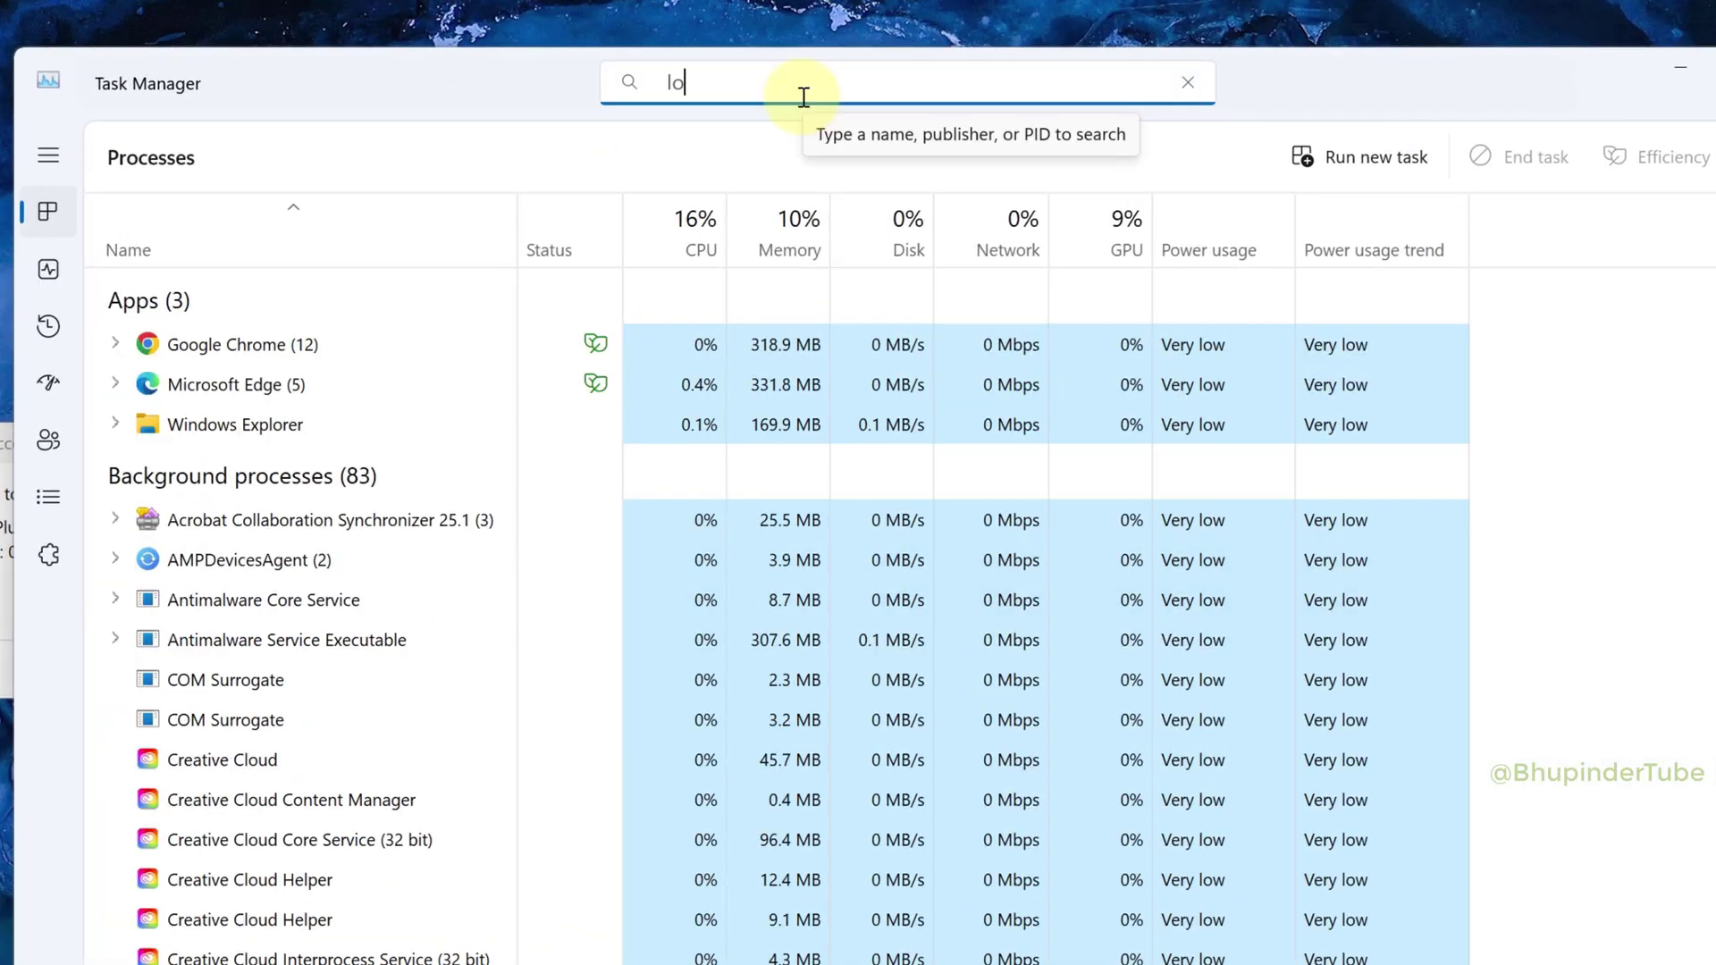
text(gi)
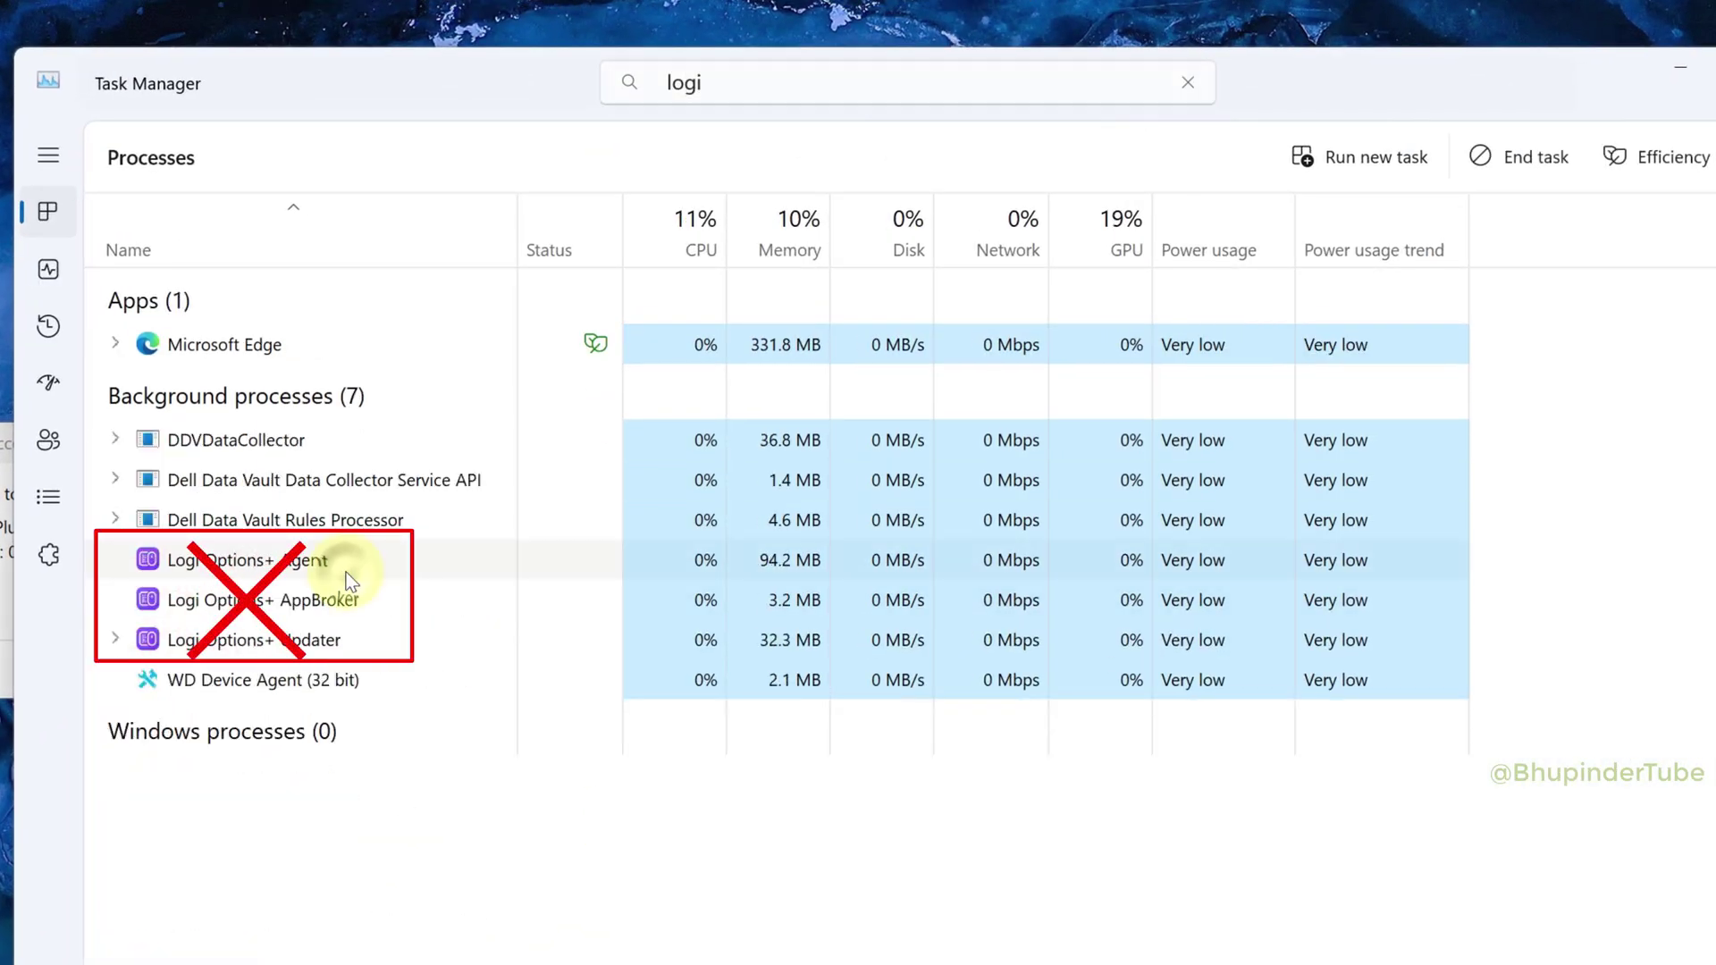
click(1511, 159)
click(1516, 161)
click(1573, 13)
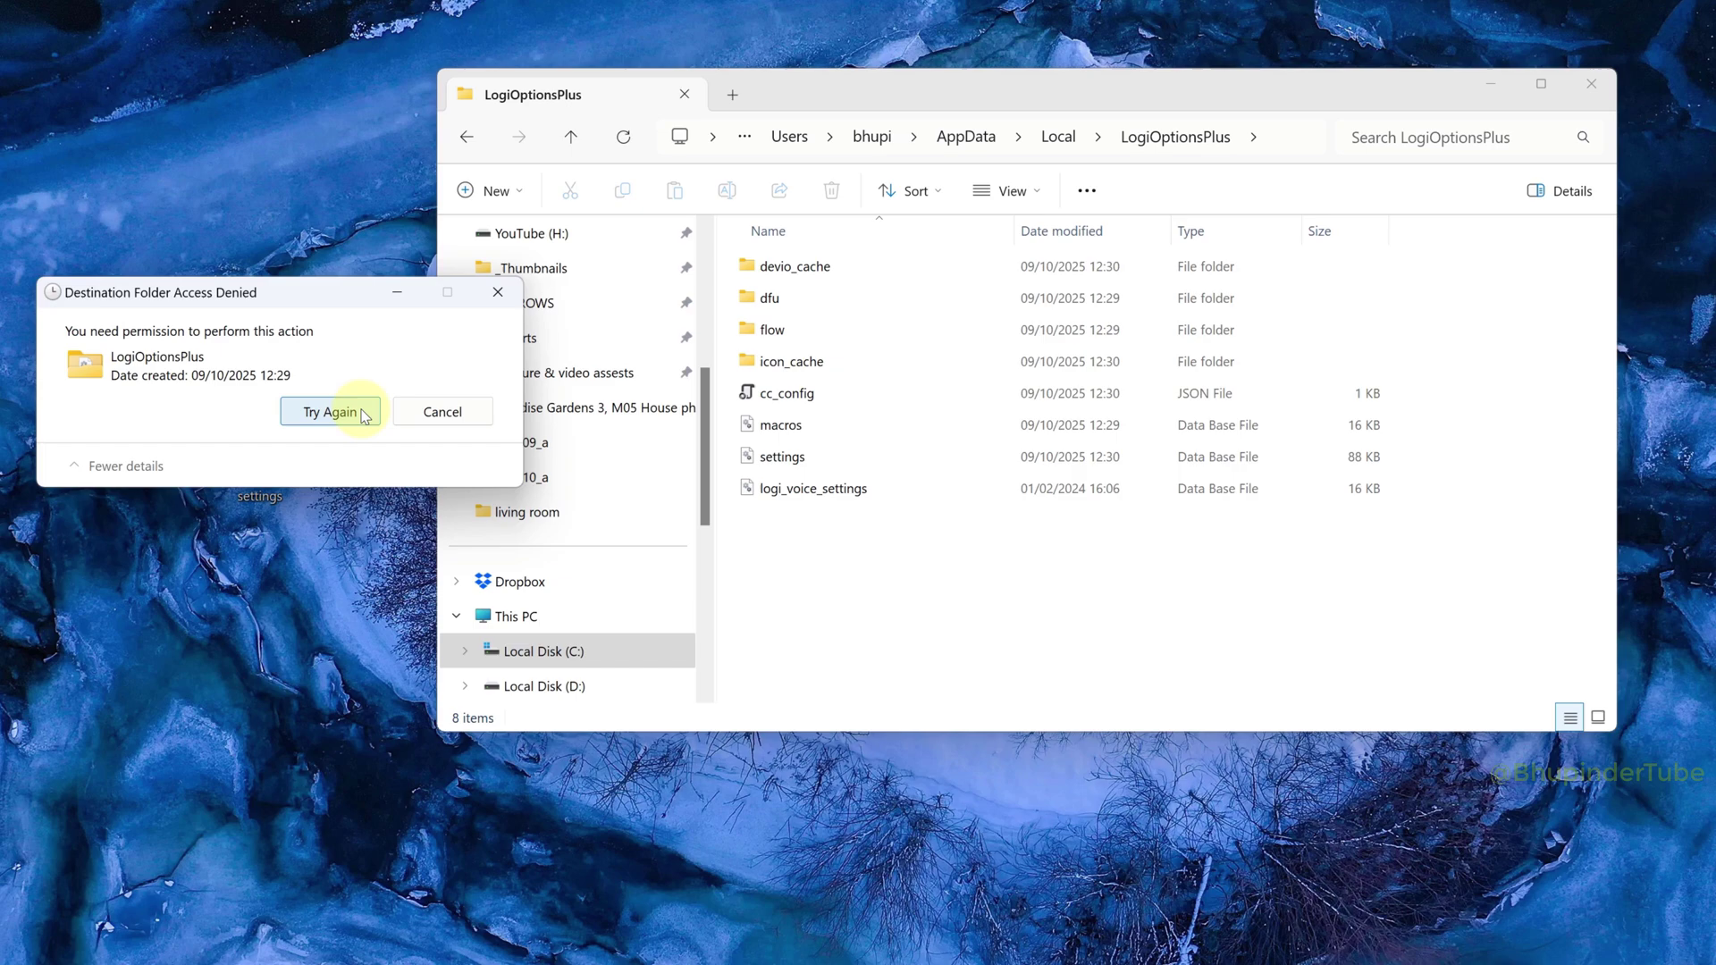
click(332, 412)
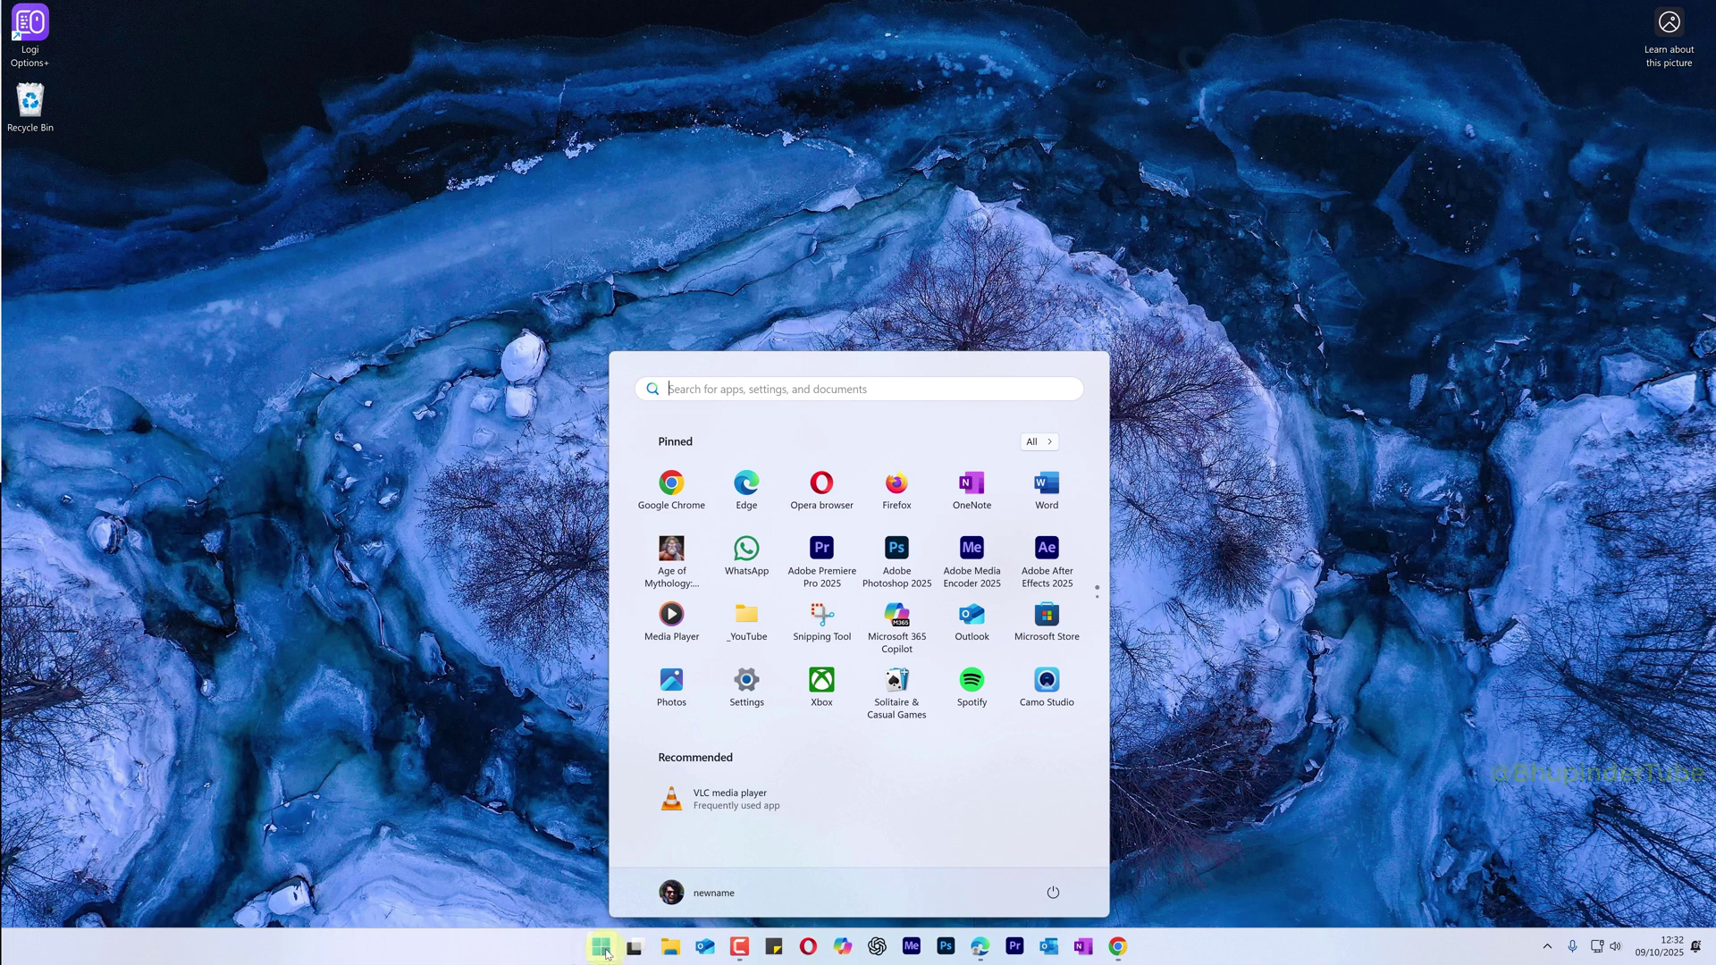
Relaunch Logi Options+ via a Start search for 'log' and dismiss the version 1.96.781095 update notice.
text(log)
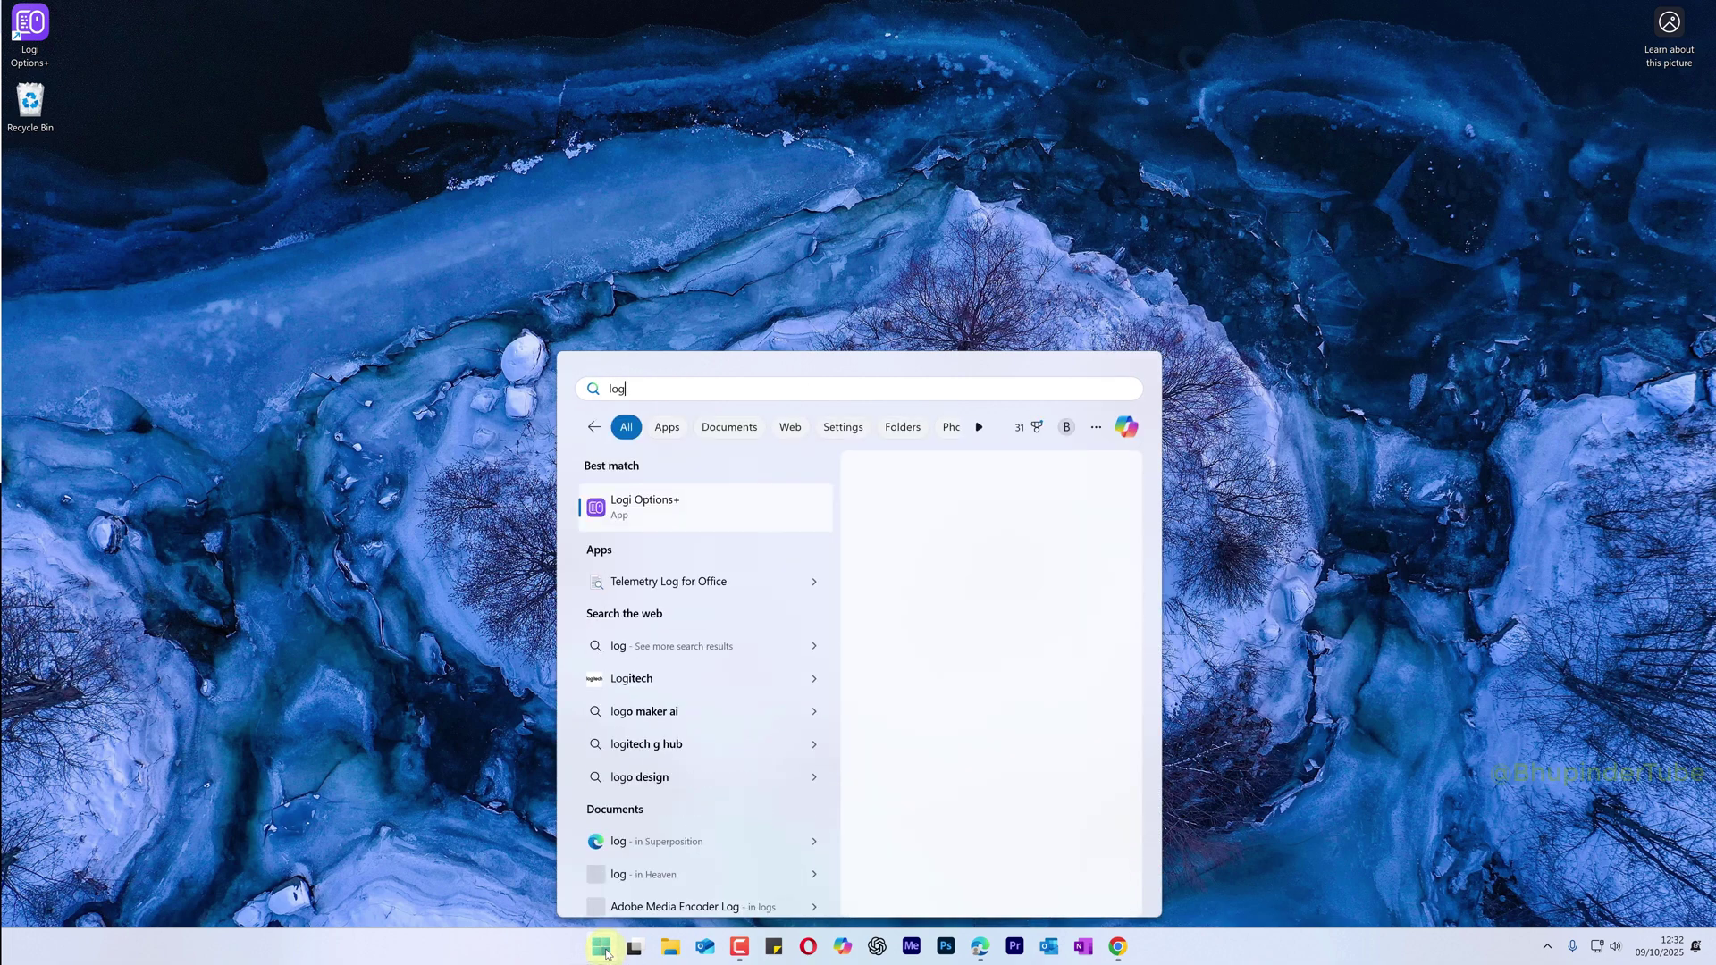
click(704, 513)
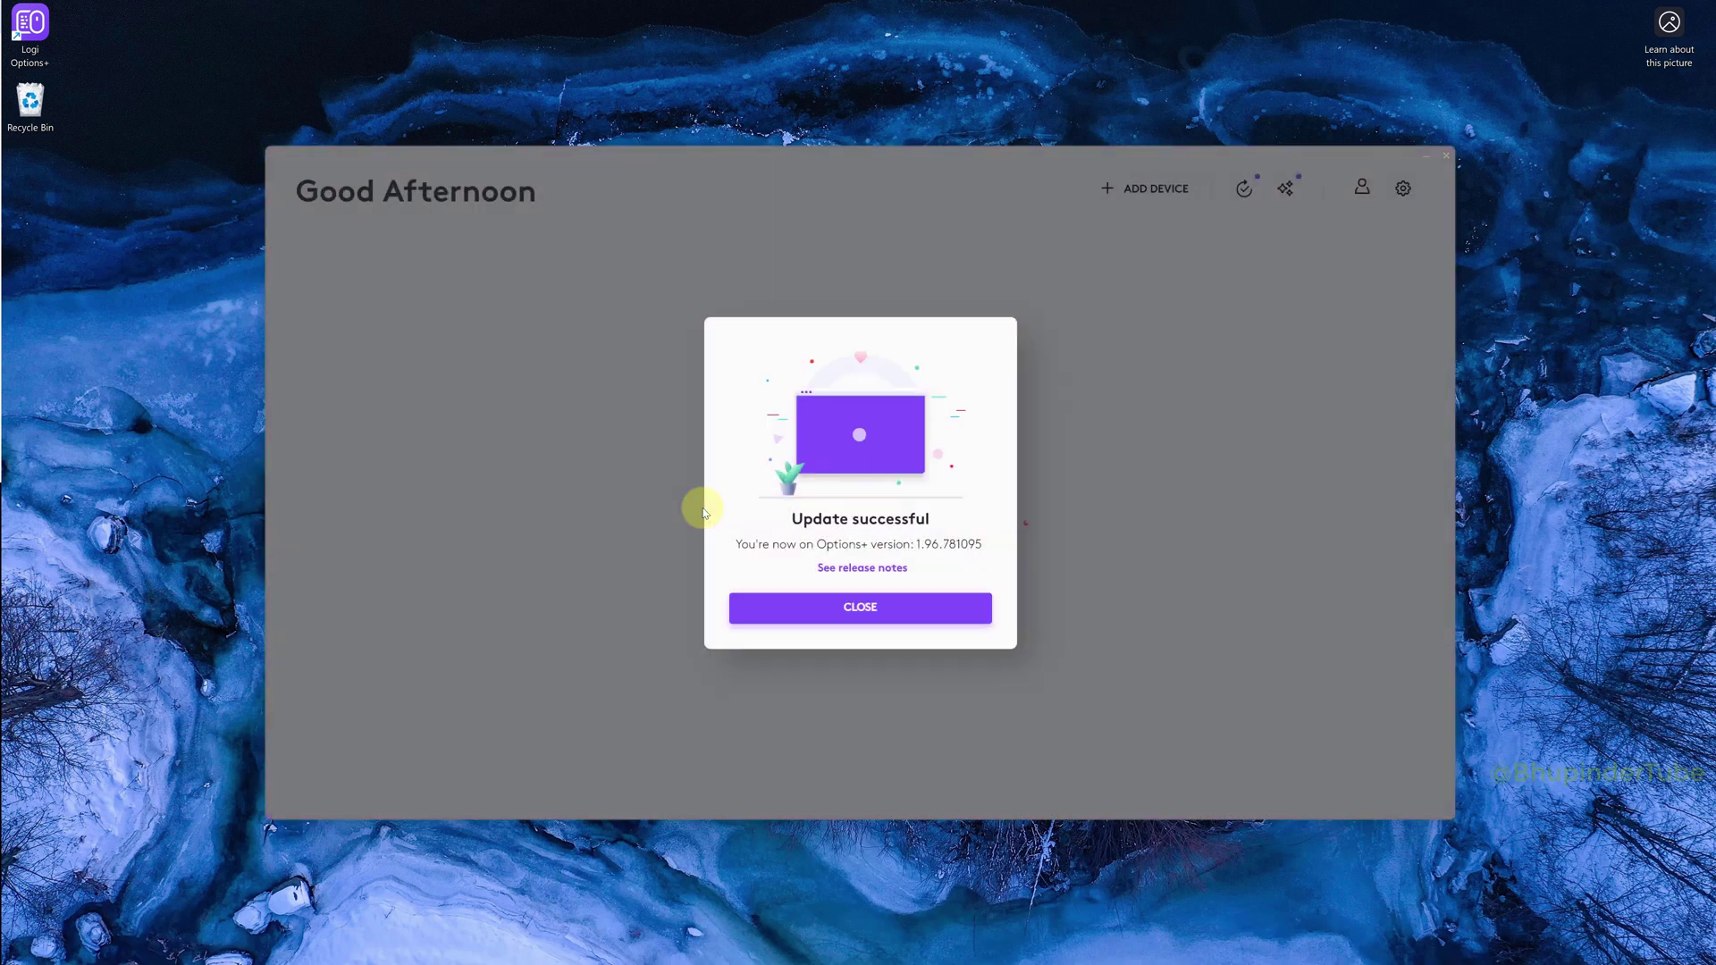
click(904, 606)
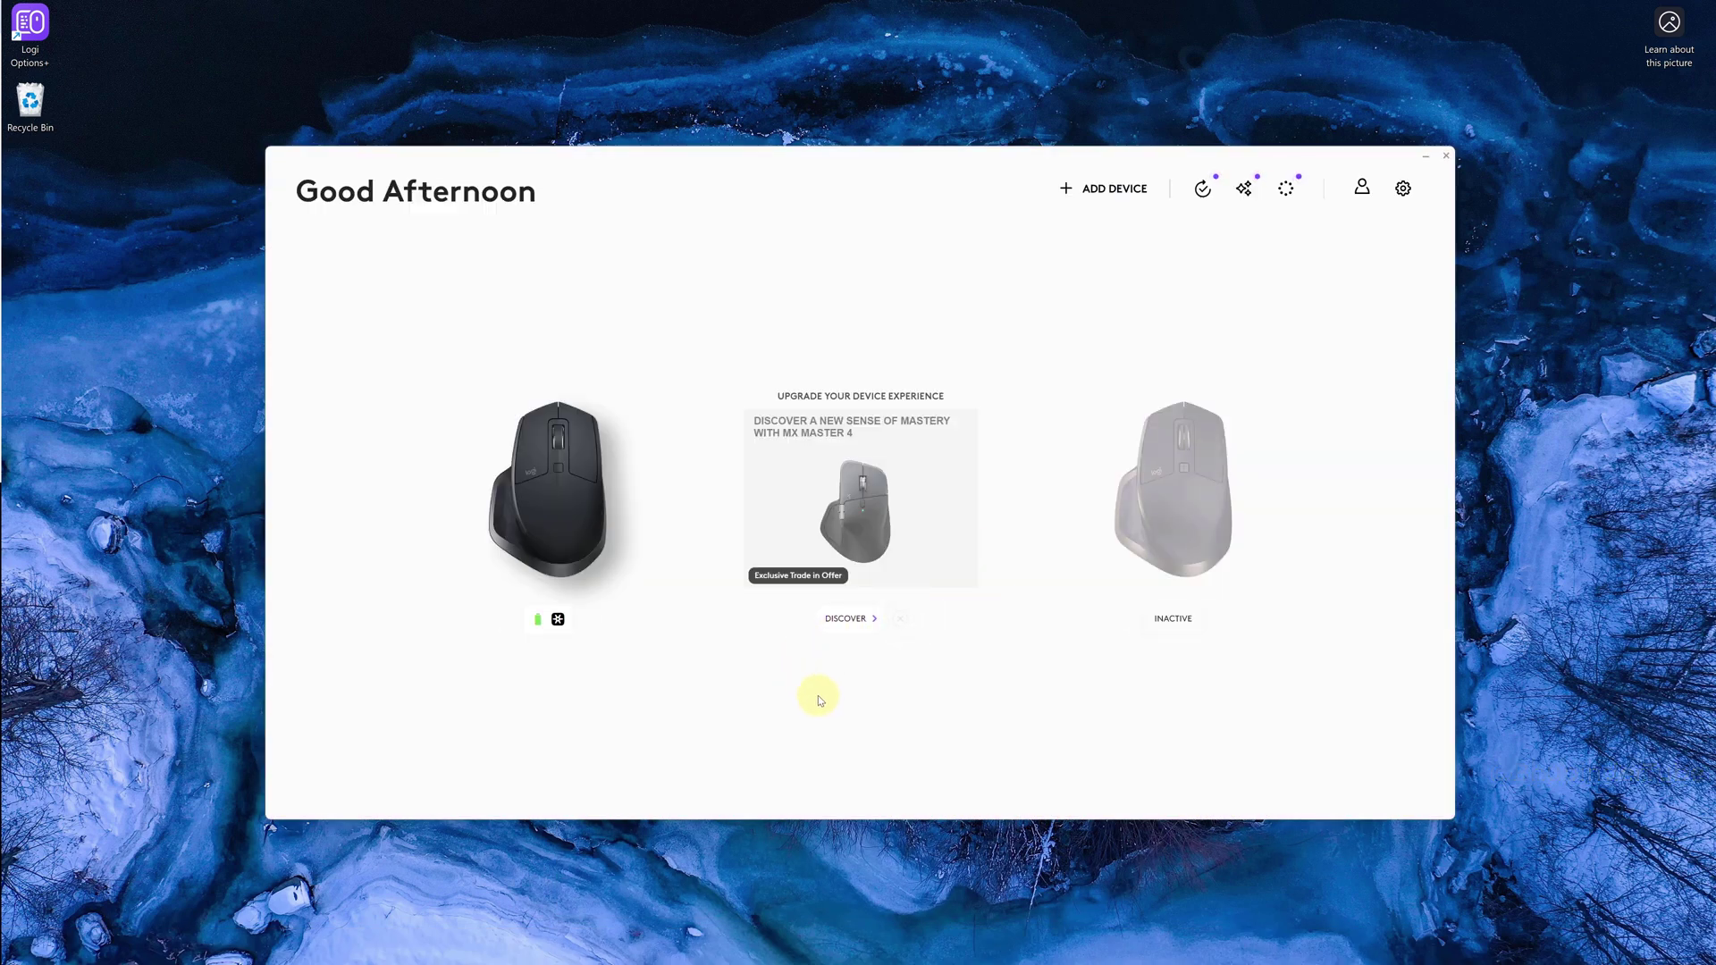